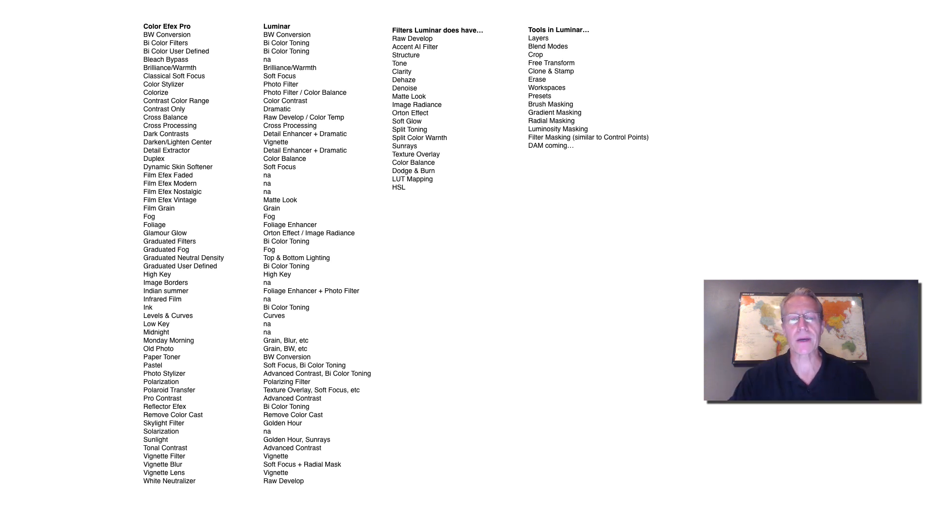
End the CEPvsLum slideshow, close the presentation and switch to Color Efex Pro 4.
key("Escape")
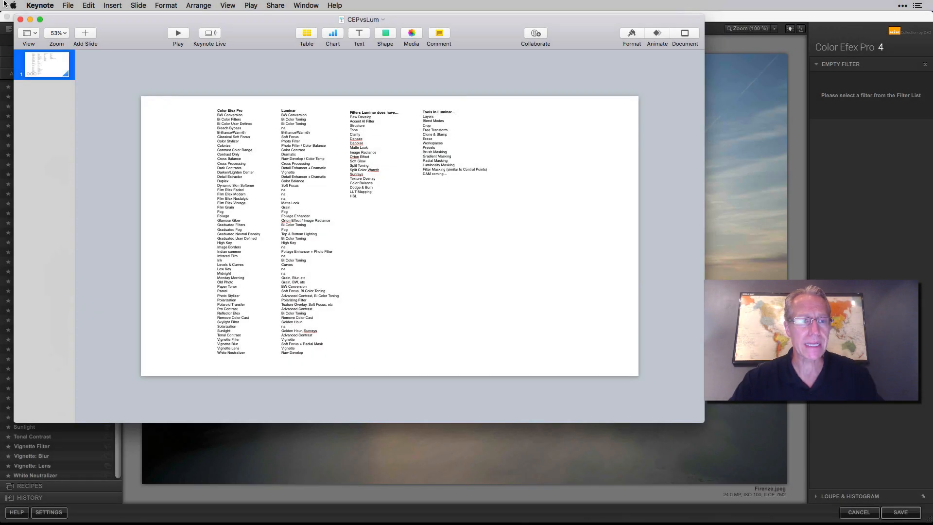
left_click(20, 20)
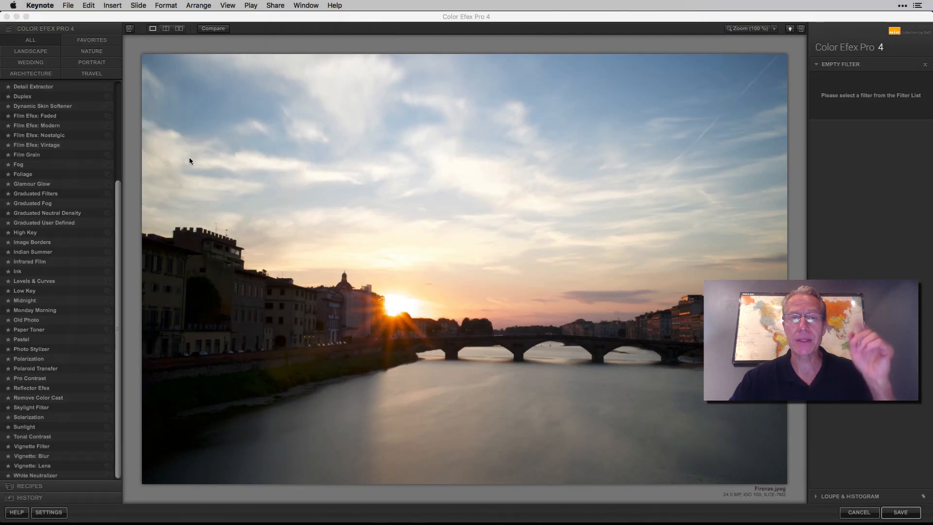
left_click(277, 32)
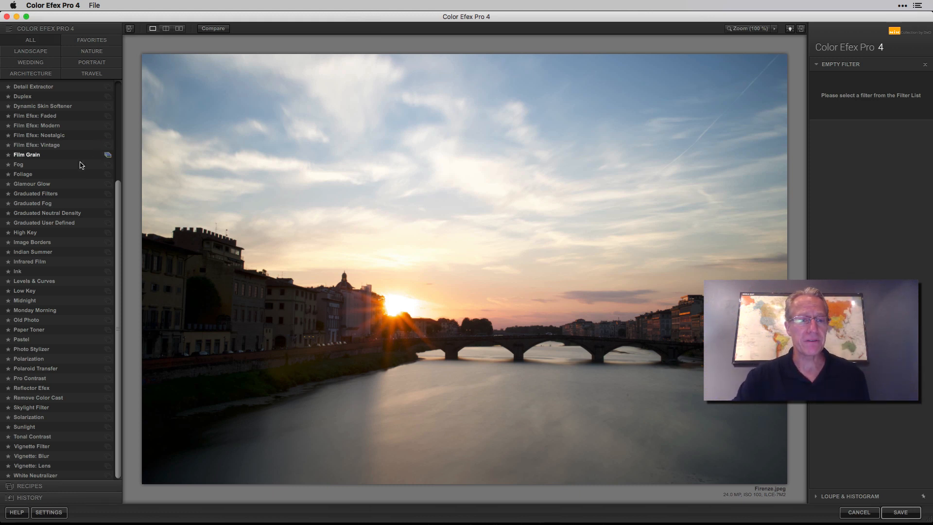
Look through the filter list, hide both side panels to view the photo alone, and show the panels again.
scroll(68, 170, "up", 6)
scroll(69, 171, "down", 6)
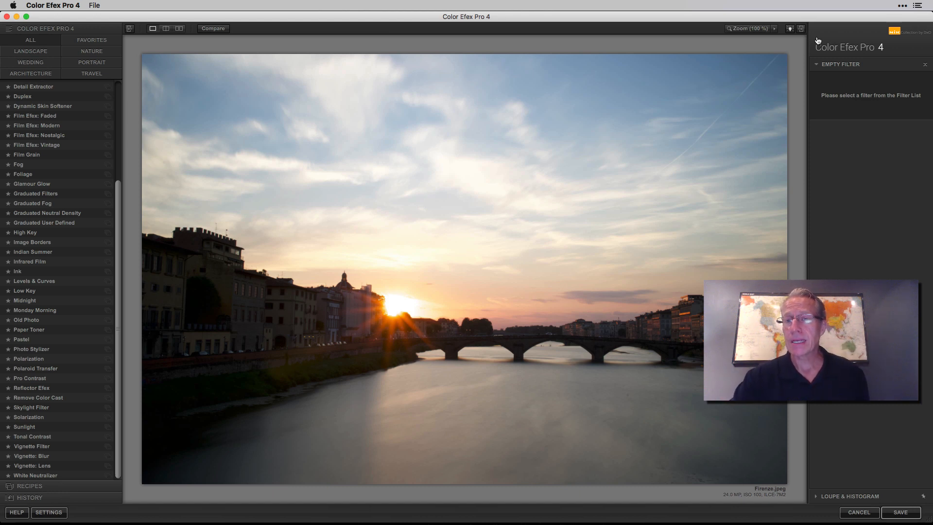
left_click(800, 28)
left_click(130, 28)
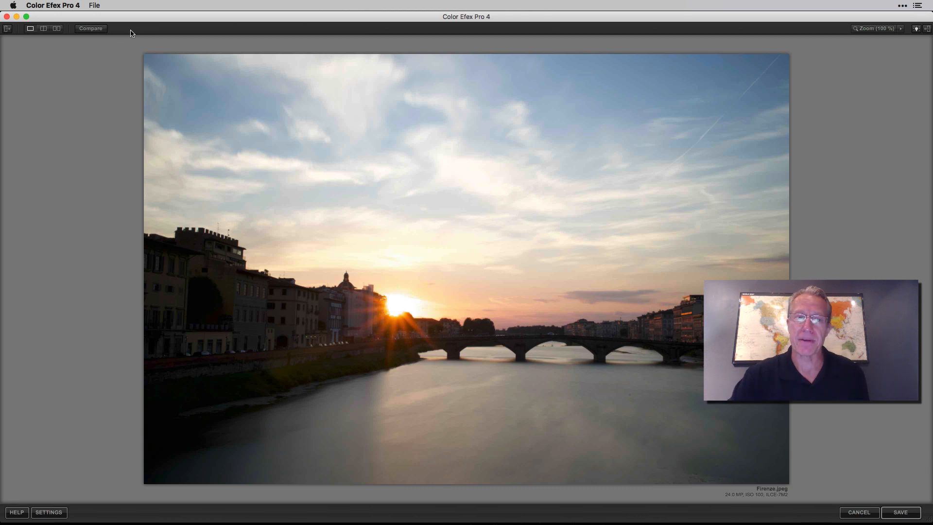
left_click(8, 28)
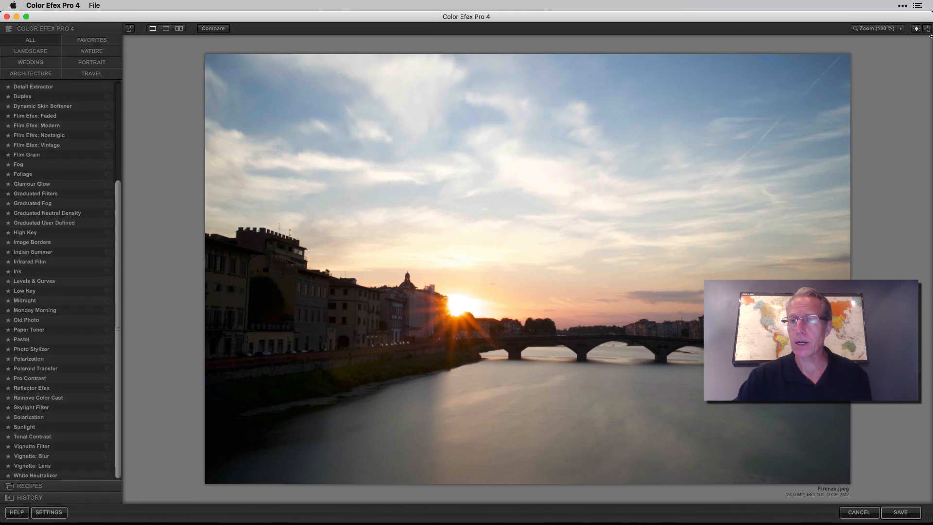
left_click(926, 30)
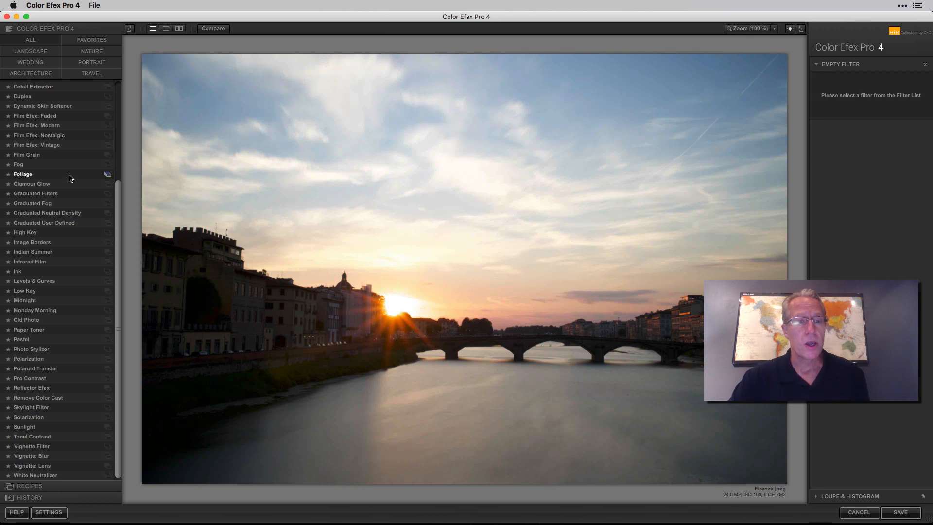
Add the Brilliance / Warmth filter, toggle its effect and remove it from the filter stack.
scroll(70, 178, "up", 5)
scroll(71, 178, "up", 1)
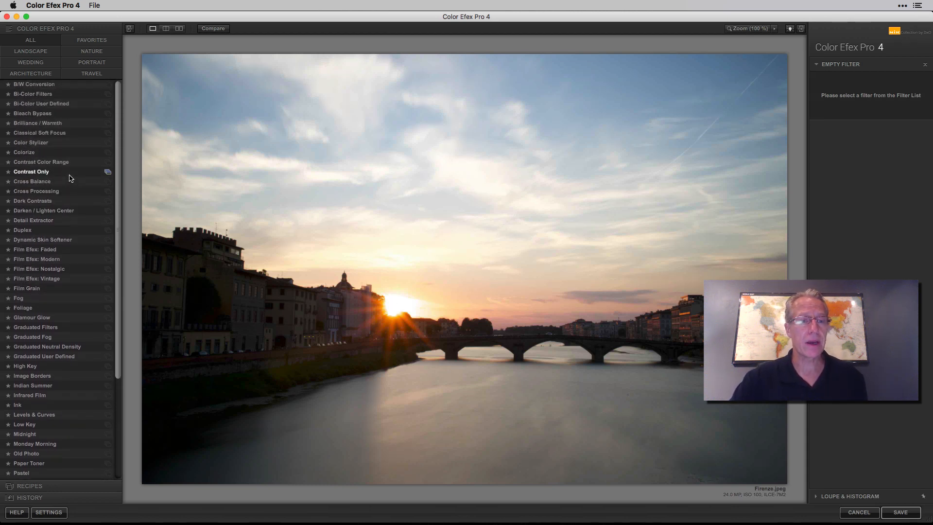
scroll(68, 166, "down", 1)
left_click(42, 118)
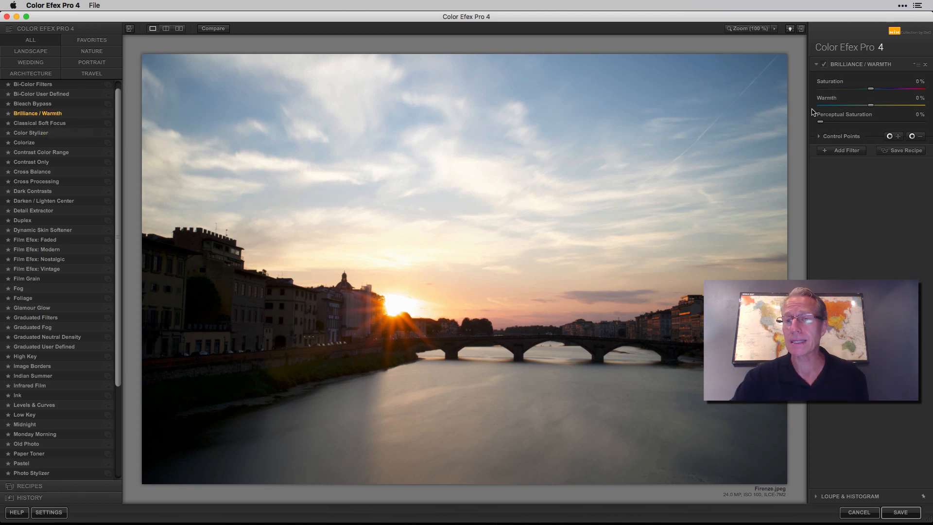
left_click(825, 66)
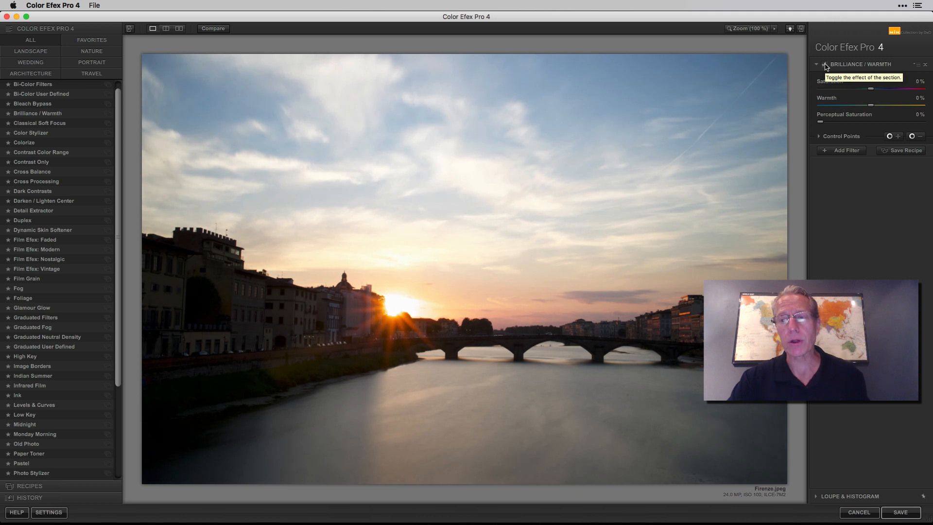
left_click(925, 65)
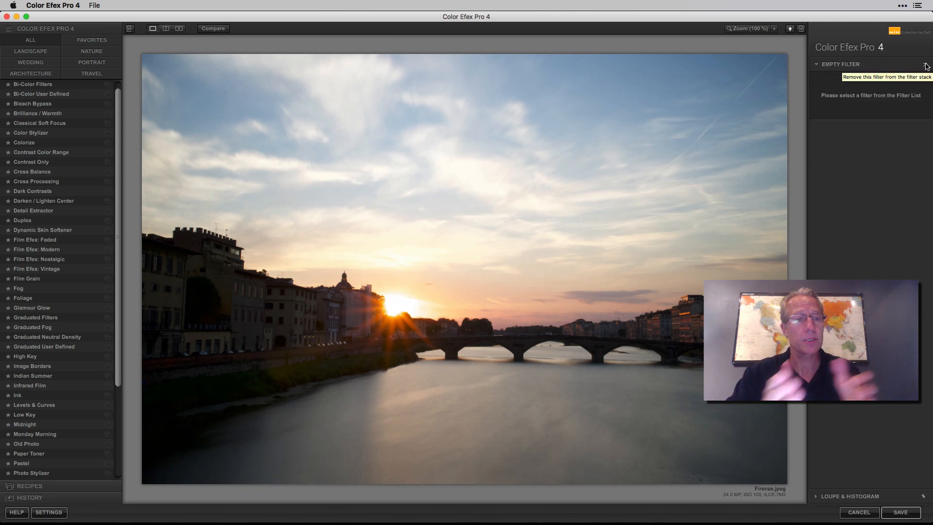
Apply Brilliance / Warmth with Saturation 61%, Warmth 50% and Perceptual Saturation 26%, and compare the photo with the effect off and on.
left_click(39, 113)
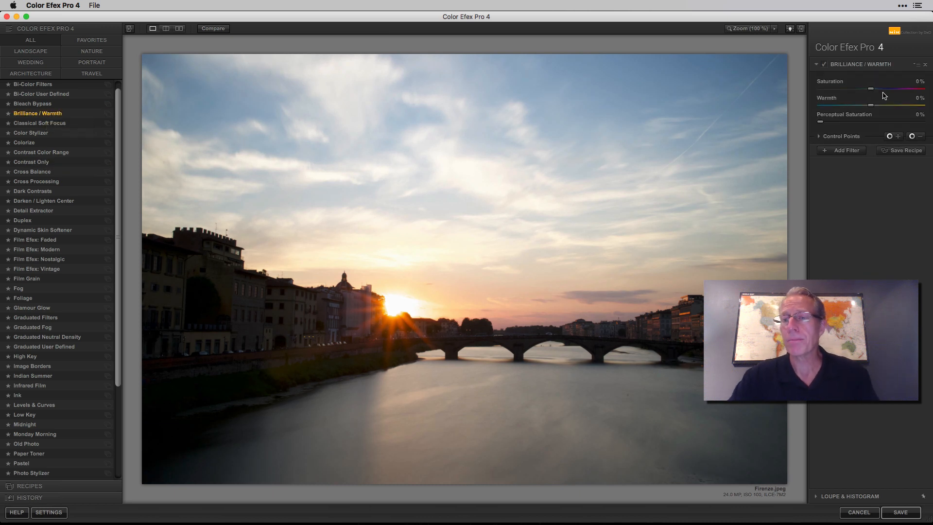
left_click_drag(873, 91, 905, 92)
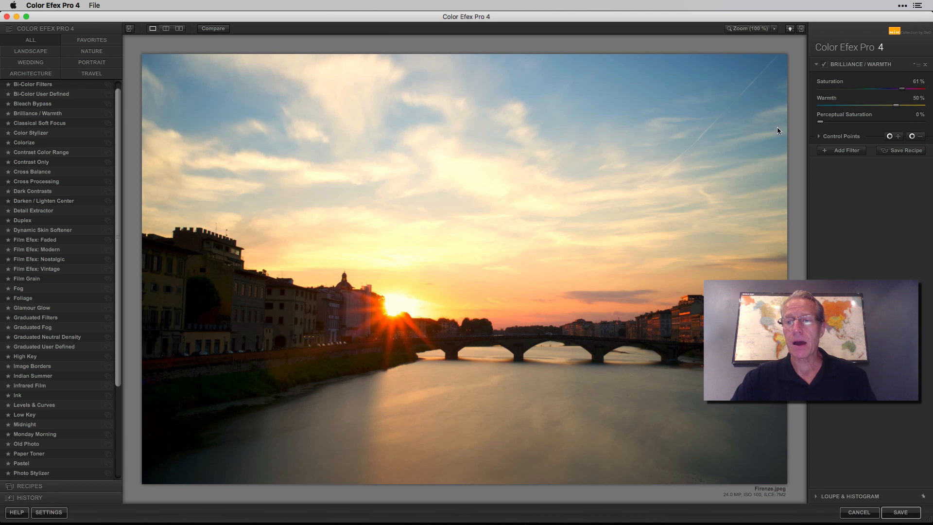
left_click_drag(821, 122, 862, 118)
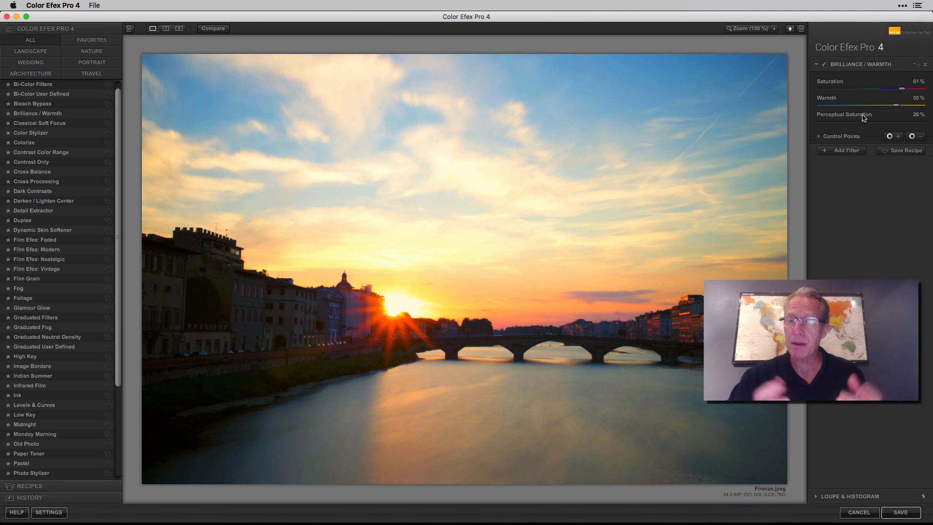
left_click(825, 65)
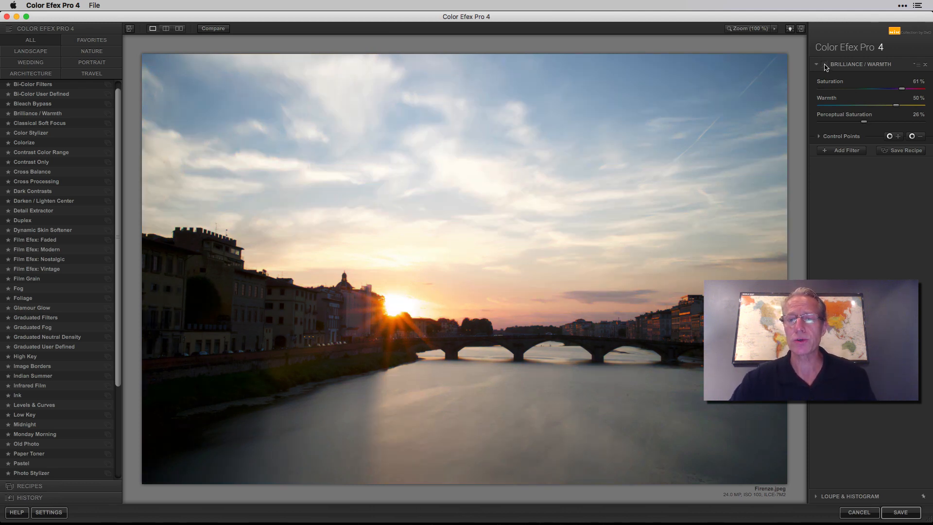
left_click(825, 65)
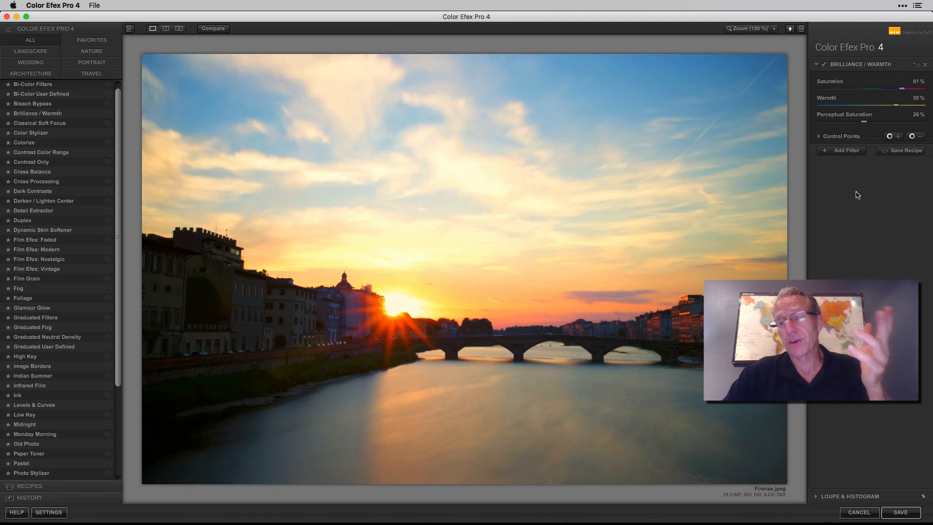
Add a positive control point on the dark water near the river's left bank and set its size to 15%.
left_click(820, 136)
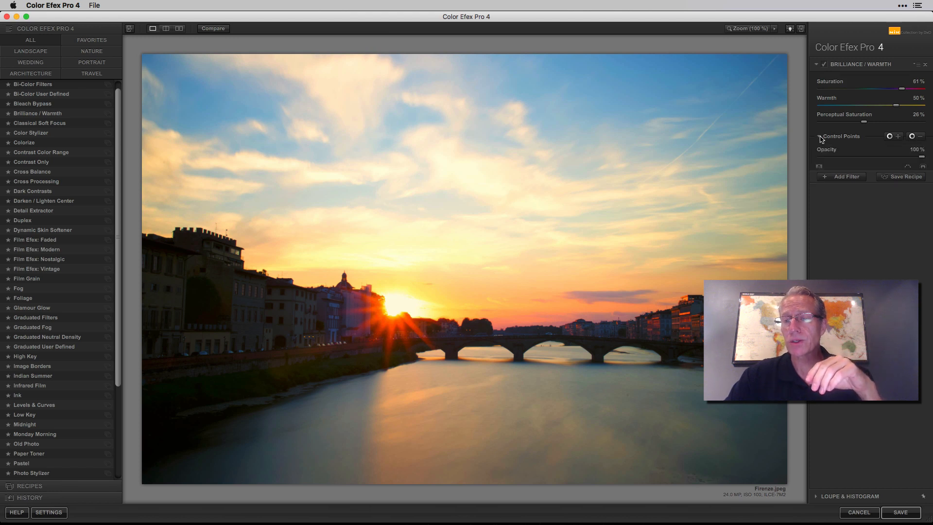
left_click(890, 137)
left_click(285, 439)
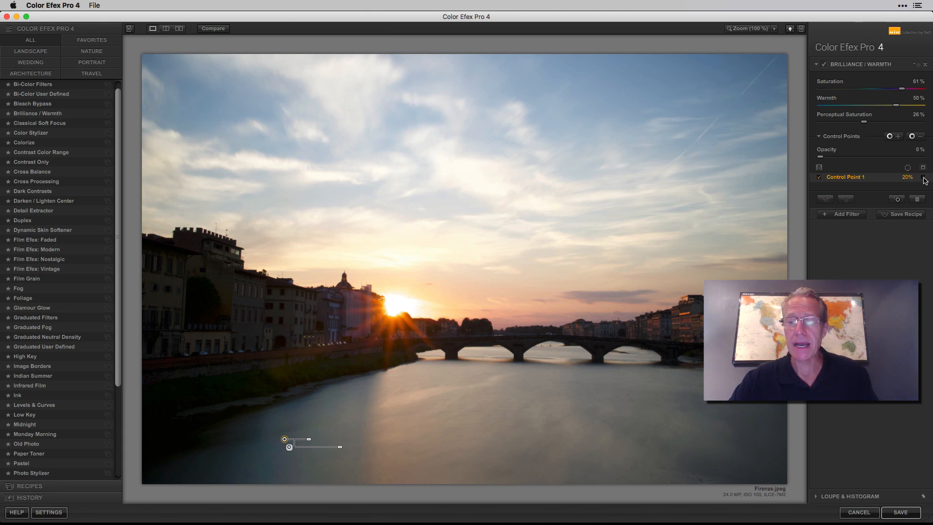
left_click_drag(309, 439, 249, 432)
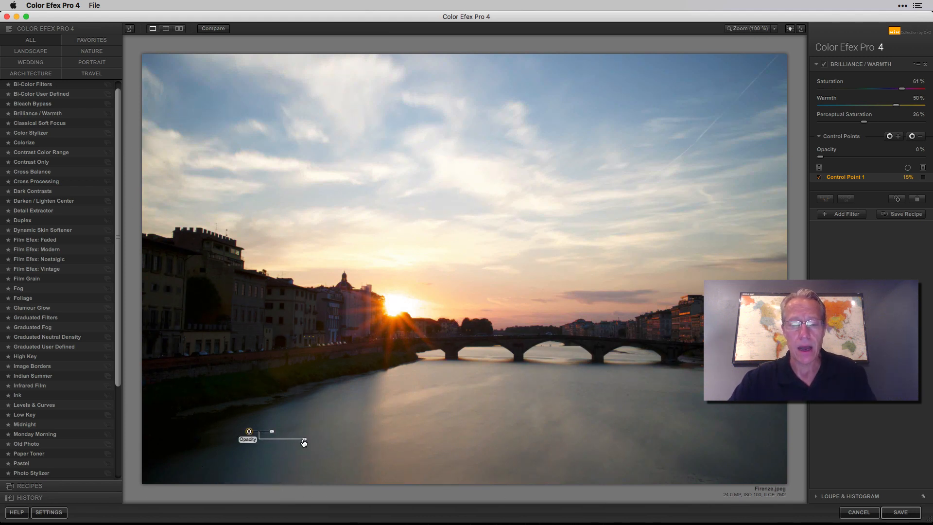
mouse_move(319, 441)
left_mouse_down()
mouse_move(286, 438)
mouse_move(311, 439)
left_mouse_up()
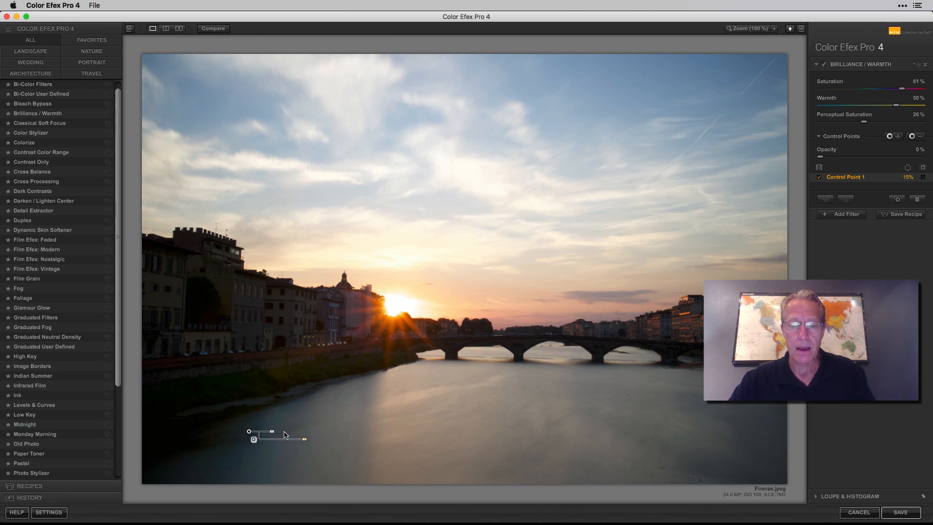
left_click(271, 413)
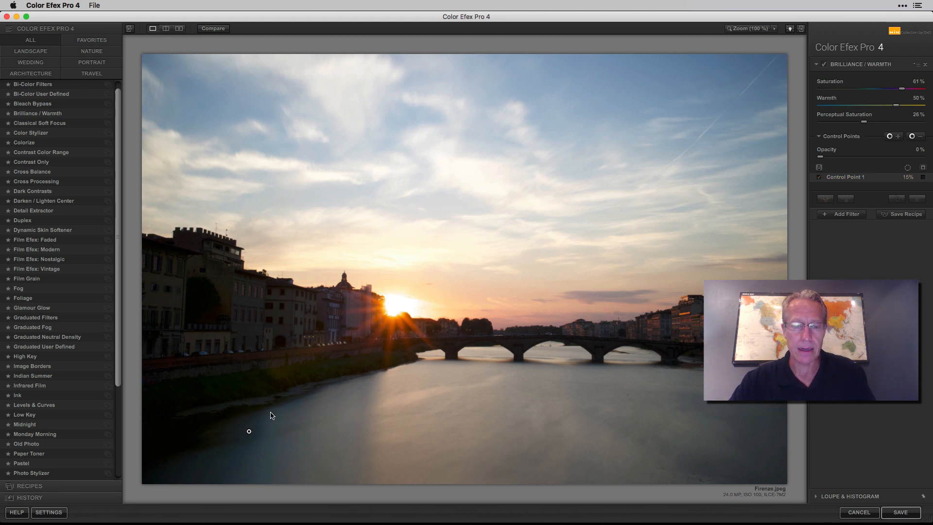
Duplicate the control point five times in a row across the river toward the photo's right edge.
left_click(249, 432)
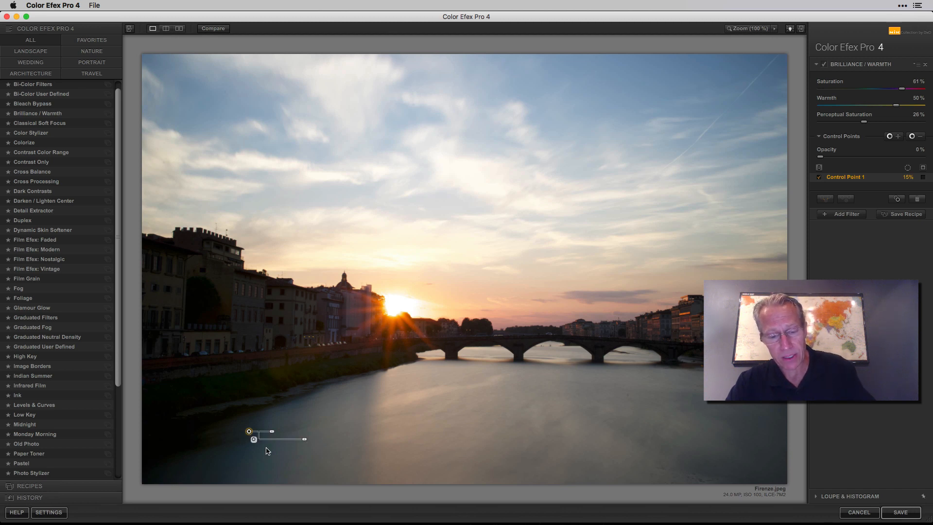
left_click(356, 428)
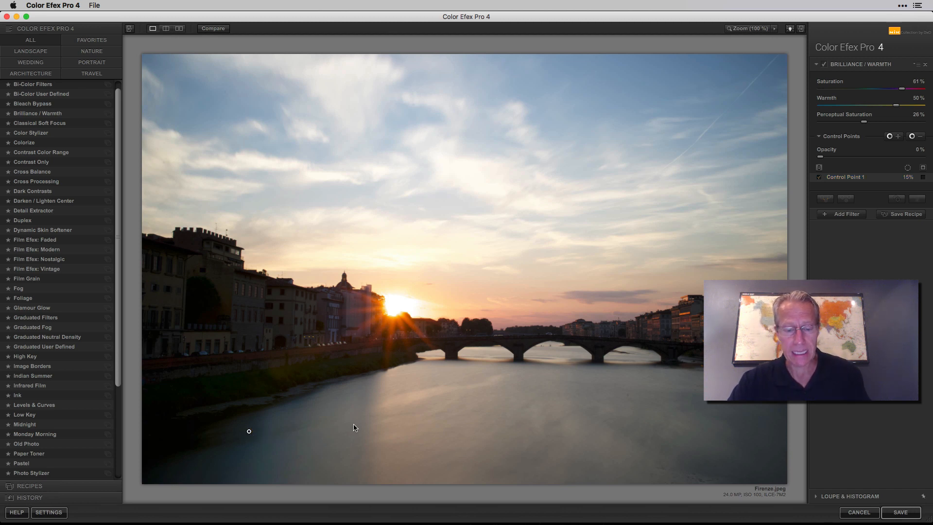
left_click(354, 426)
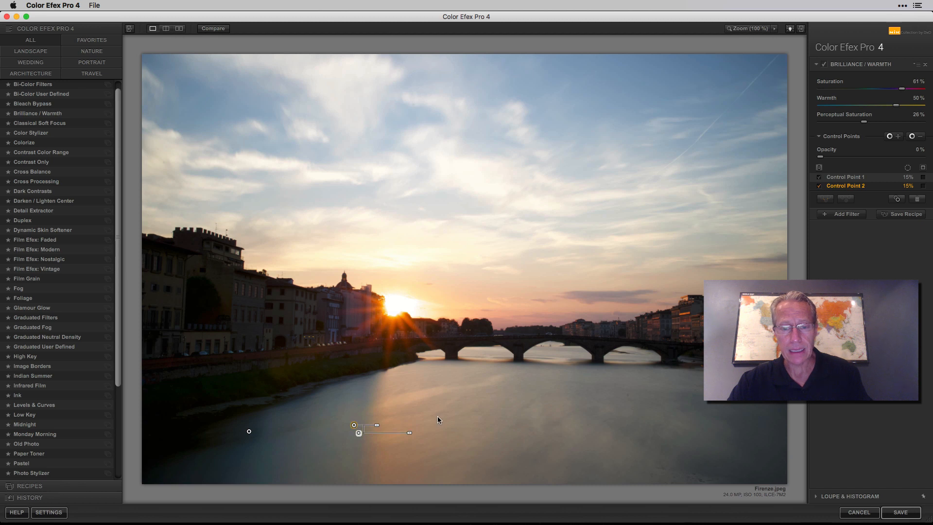
left_click(467, 413)
left_click(556, 437)
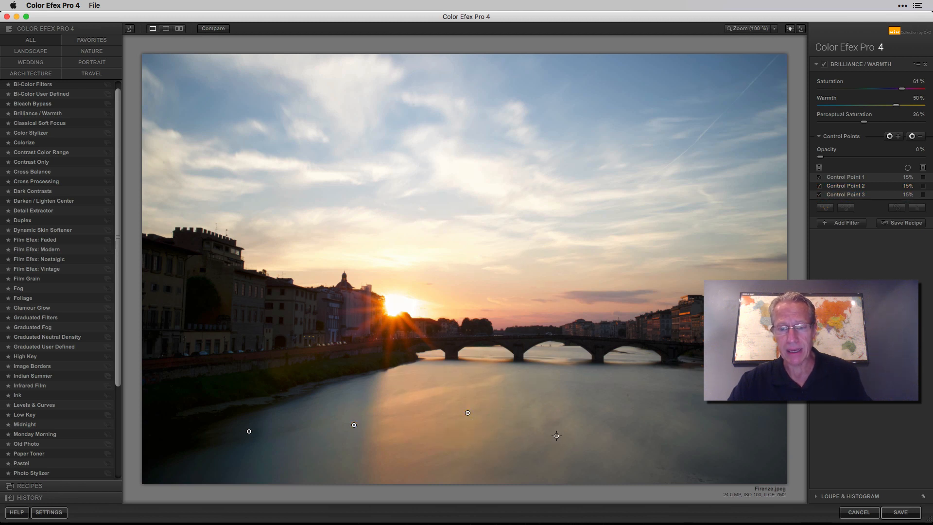
left_click(568, 430)
left_click(641, 428)
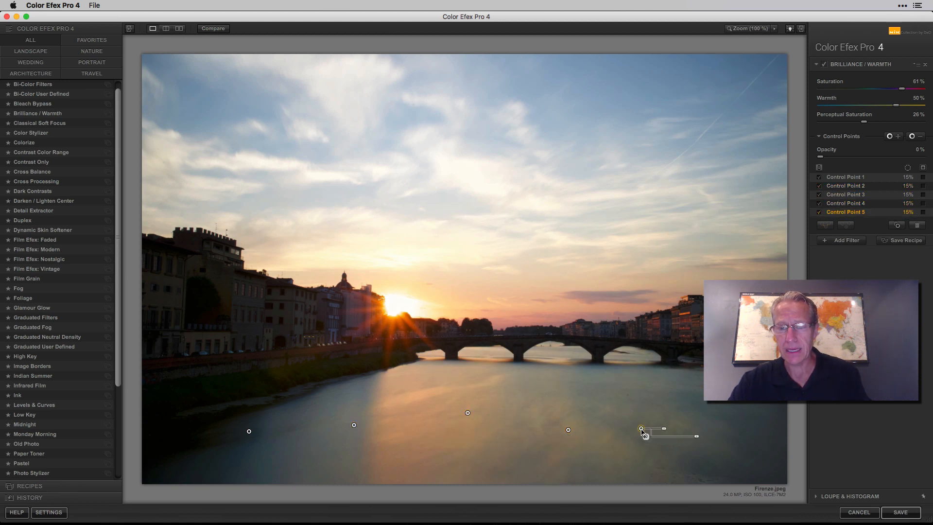
left_click(719, 415)
left_click(738, 422)
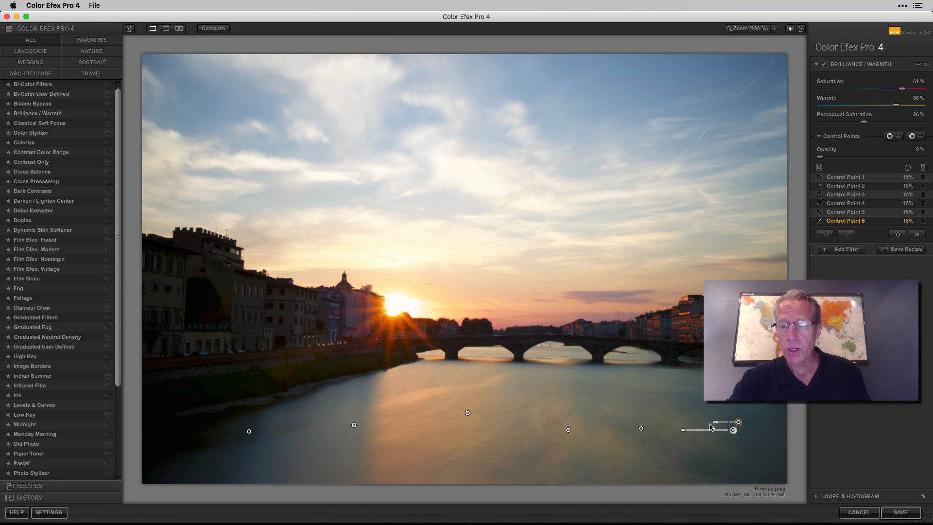
Enlarge Control Points 6 and 5 to 24% and Control Point 4 to 25%, shifting them slightly on the water.
left_click_drag(715, 422, 715, 425)
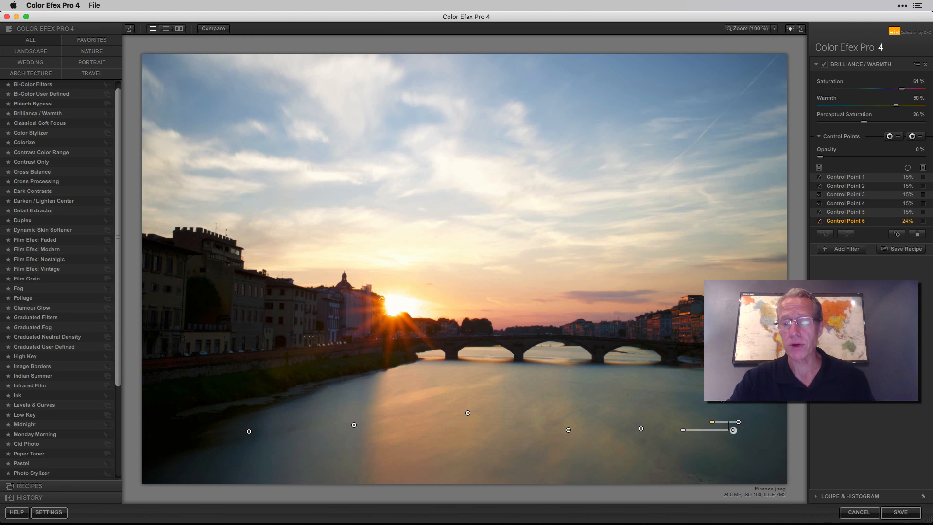
left_click_drag(731, 423, 724, 423)
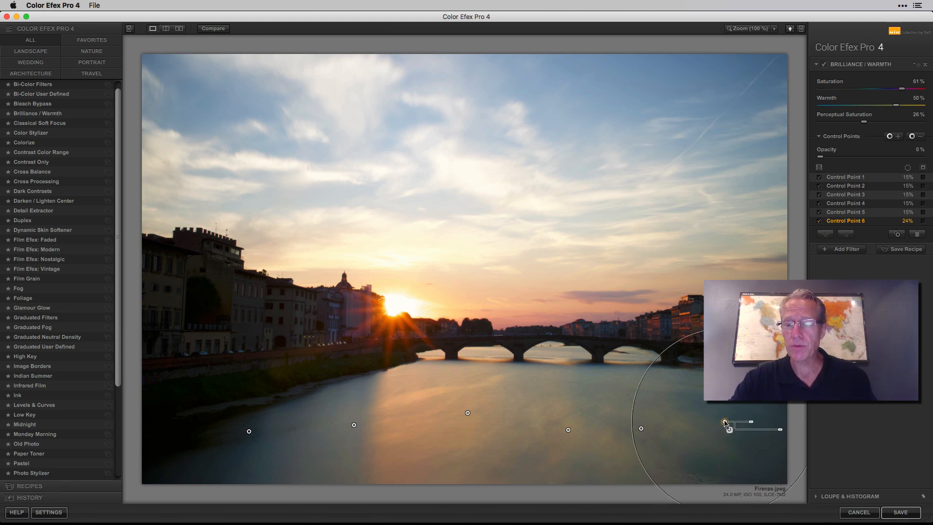
left_click_drag(641, 430, 671, 432)
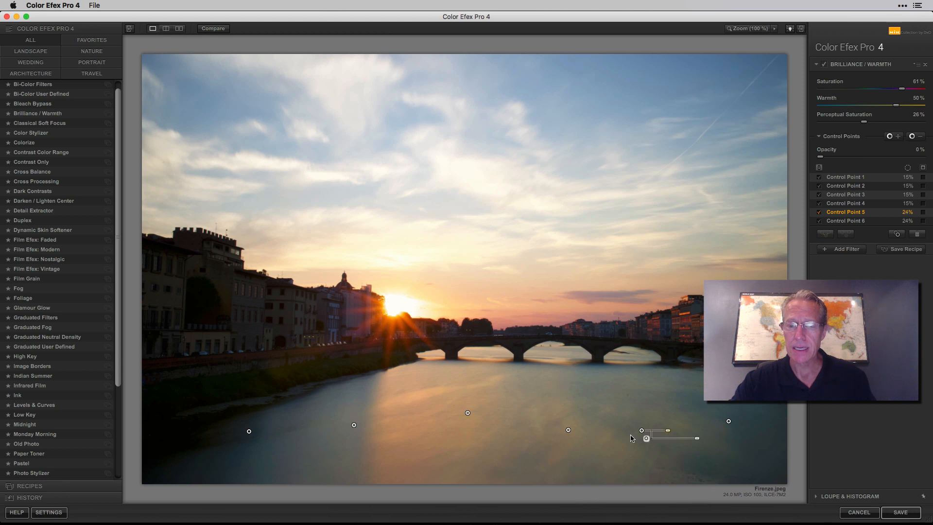
left_click(568, 431)
left_click_drag(566, 432, 590, 427)
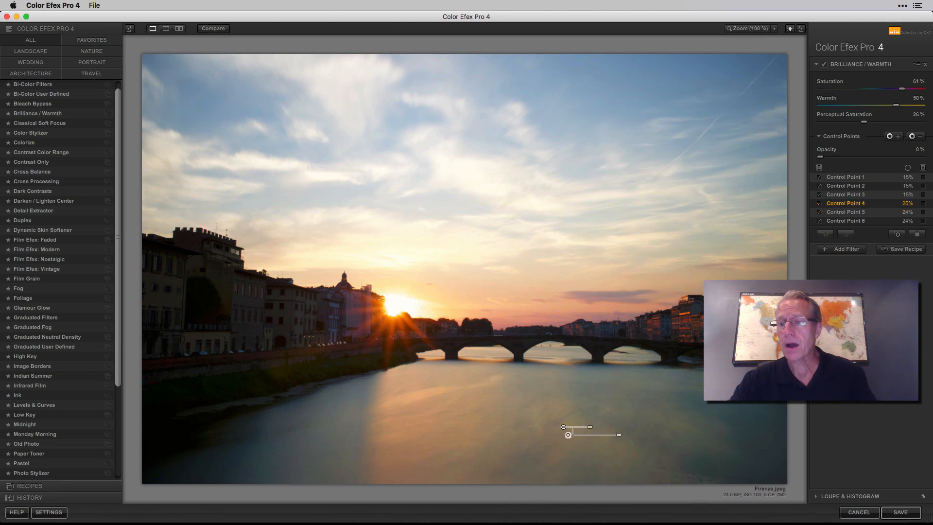
Show the selection mask for all control points, hide it, and reselect Control Point 4 on the river.
left_click(922, 168)
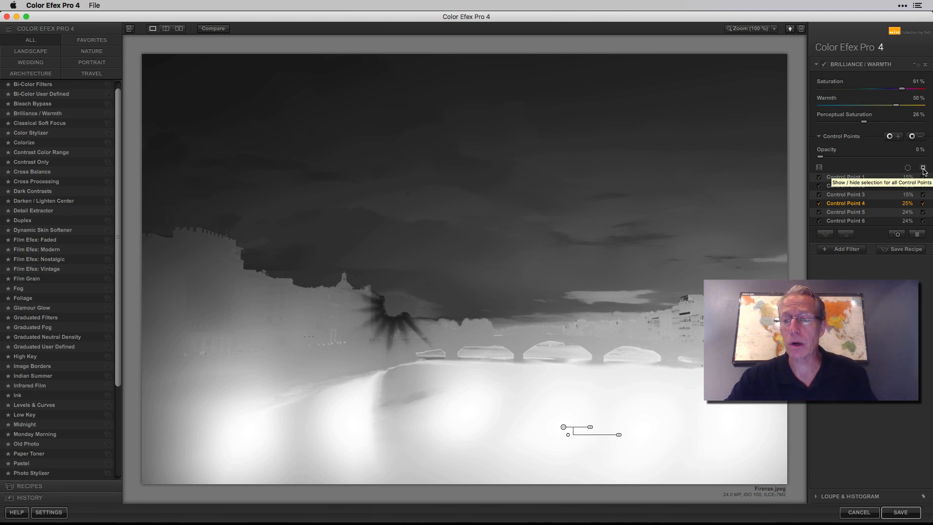
left_click(923, 168)
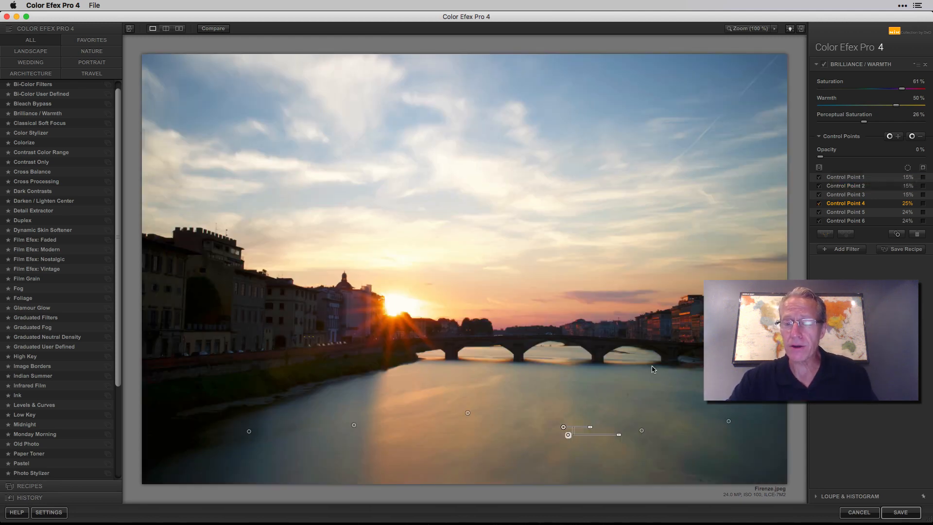
left_click(554, 440)
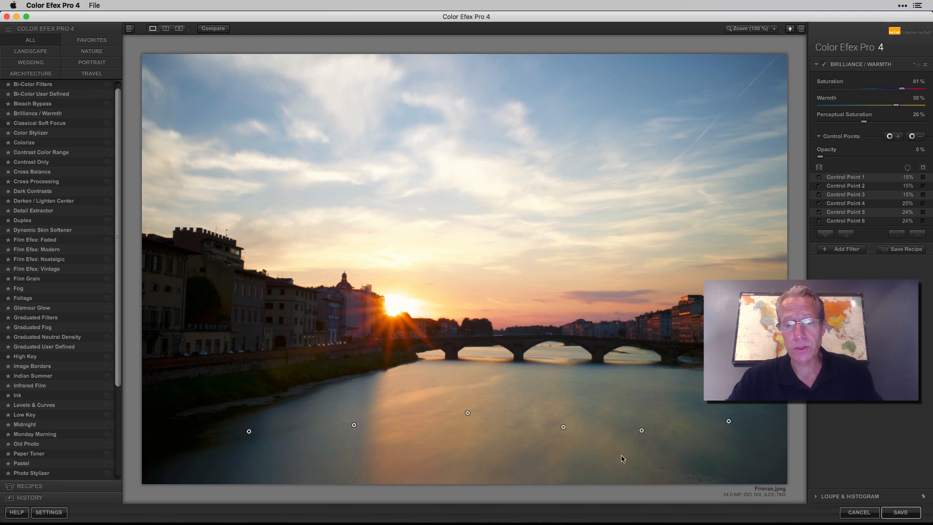
left_click(563, 427)
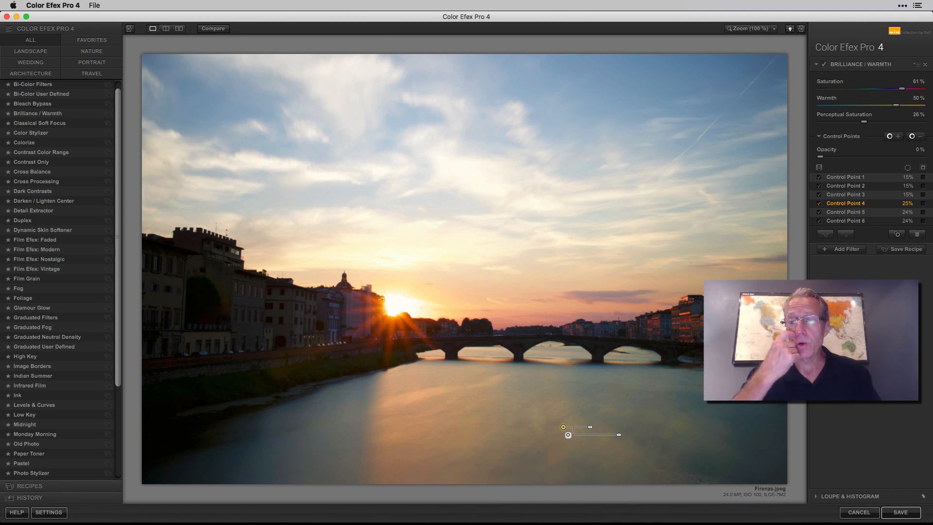
Add a second filter to the stack and choose Glamour Glow for it.
left_click(843, 247)
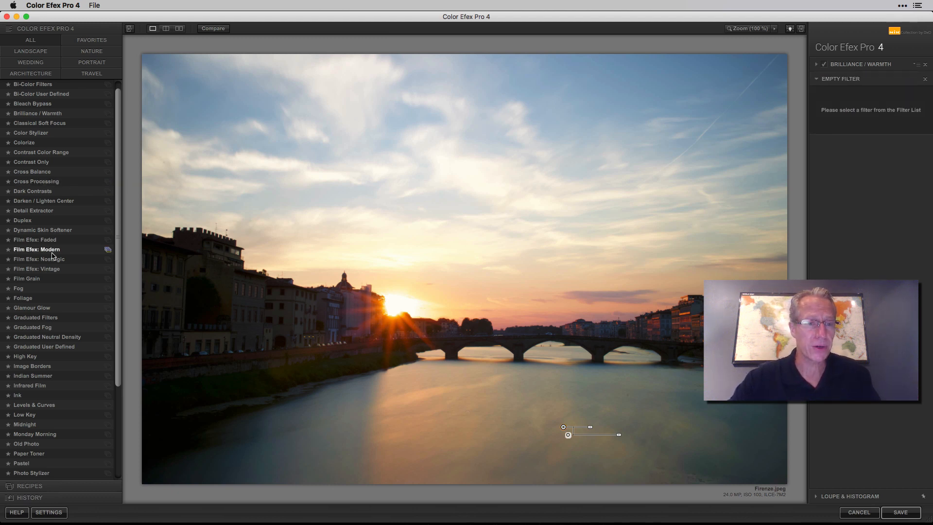
scroll(53, 255, "down", 5)
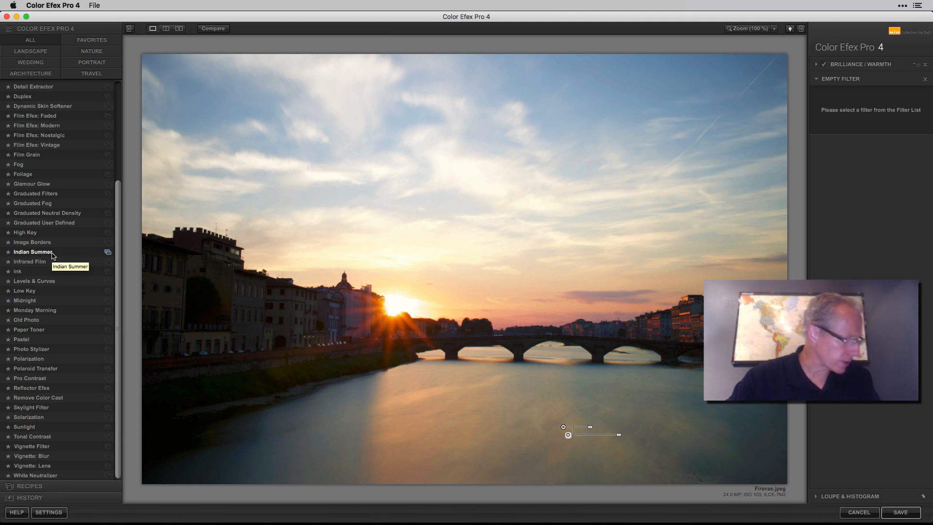
left_click(51, 185)
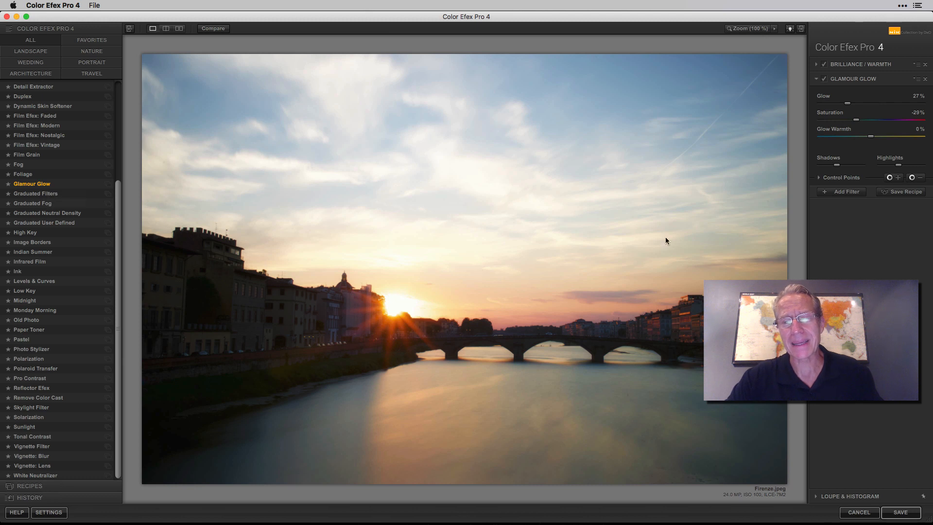
Set the Glamour Glow filter's Glow to 62%, Saturation to 21% and Glow Warmth to -44%, and compare the photo with the filter off and on.
mouse_move(842, 164)
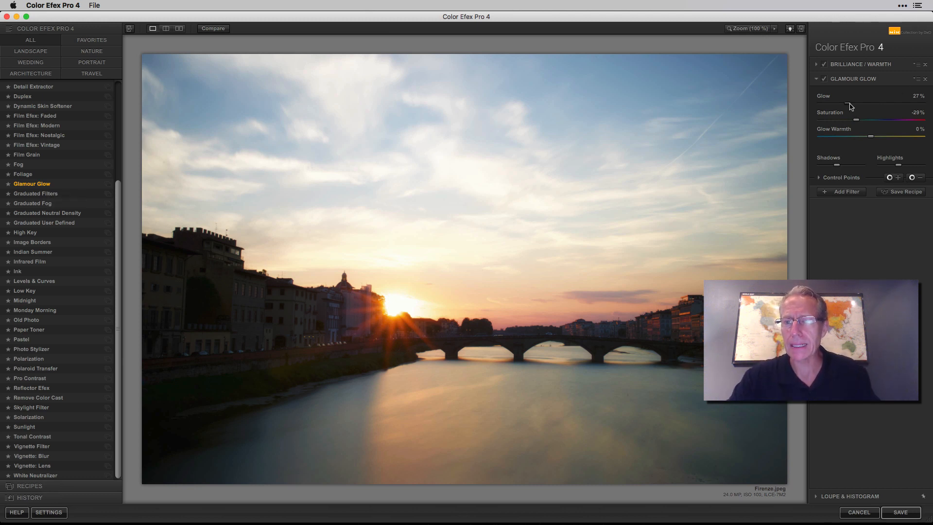
left_click_drag(849, 104, 851, 137)
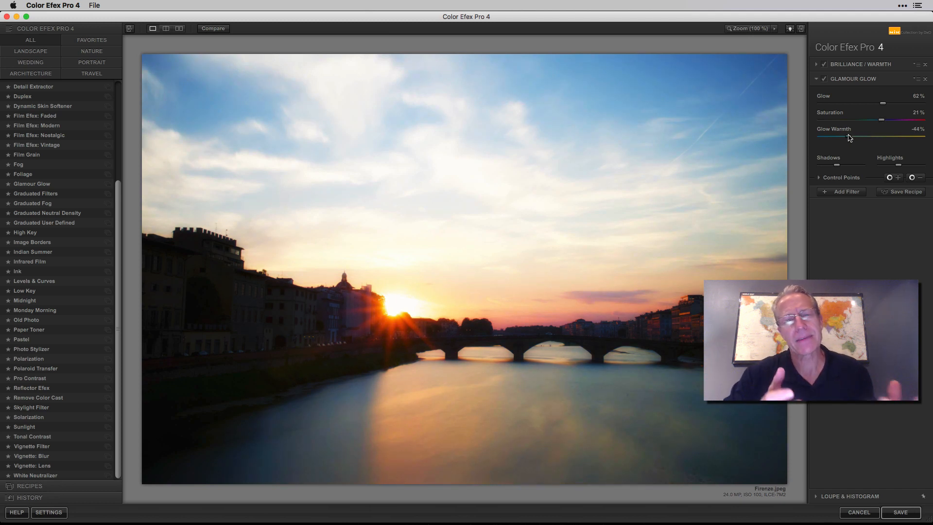
left_click(824, 79)
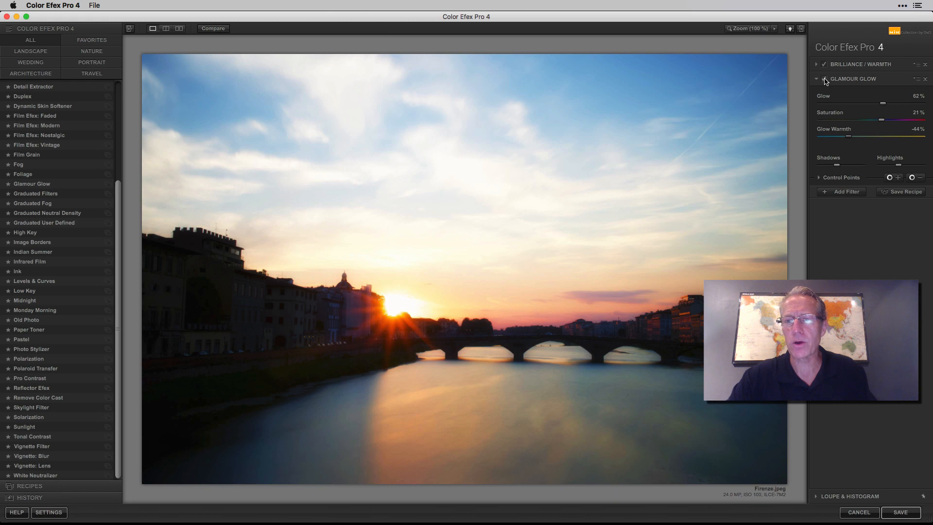
left_click(824, 79)
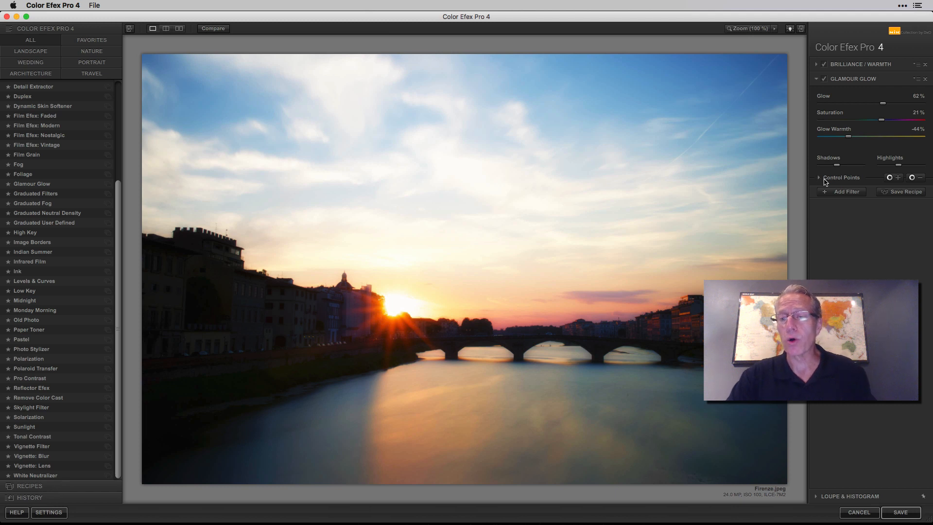
Add a positive Glamour Glow control point on the dark water near the river's left bank and shift it slightly downward.
left_click(889, 178)
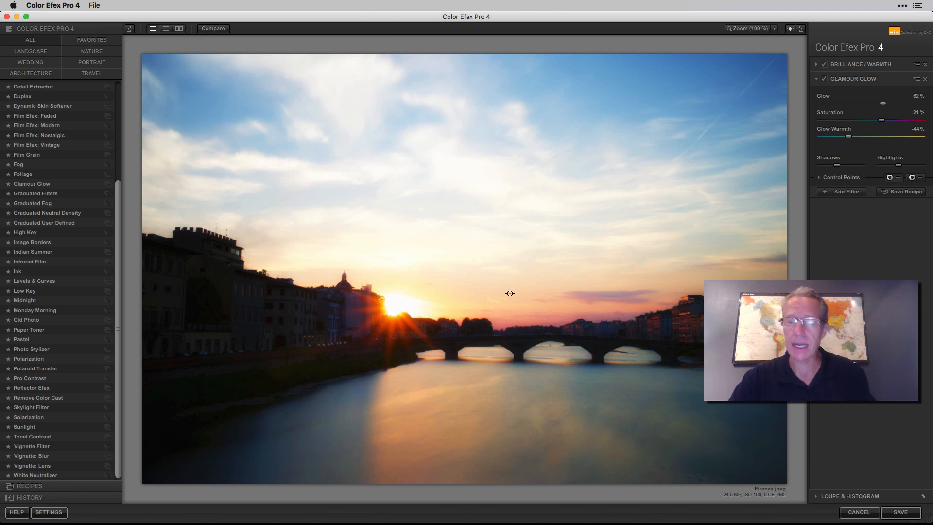
left_click(262, 403)
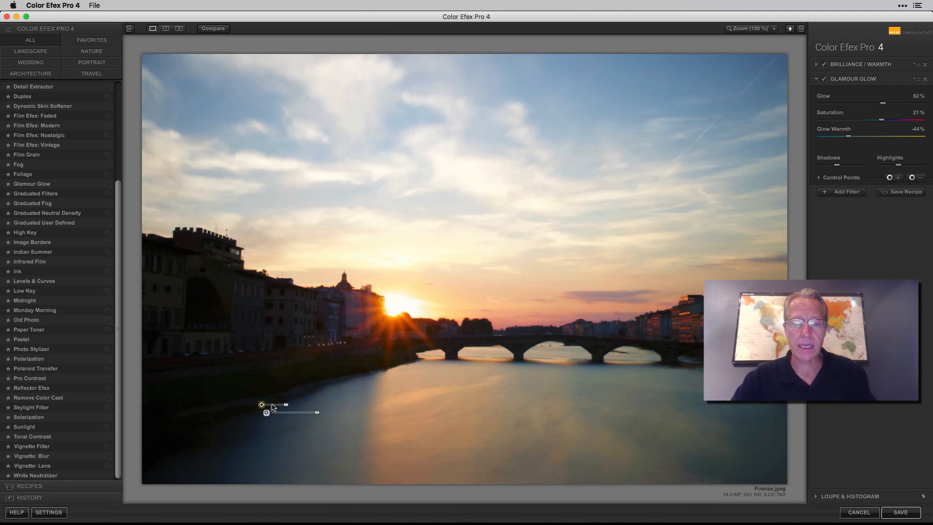
left_click_drag(263, 406, 263, 418)
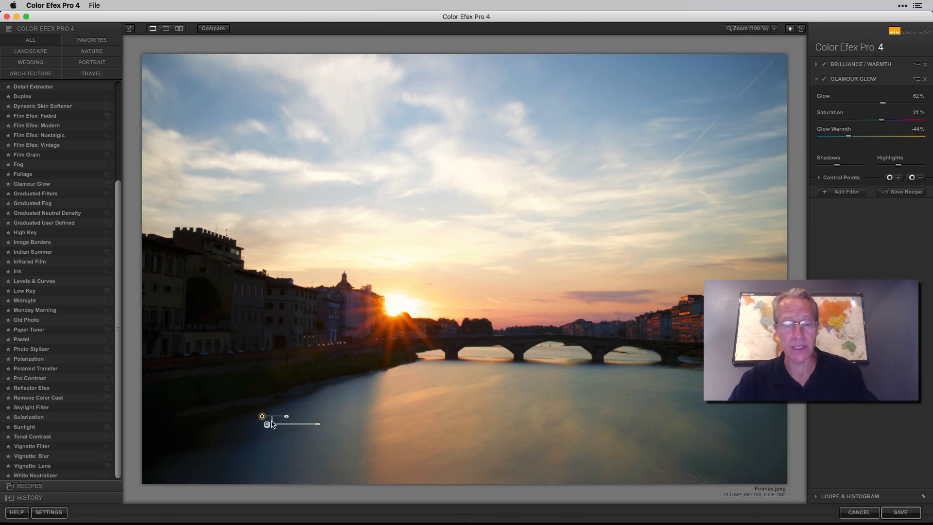
Duplicate the control point six times across the river surface toward the photo's right edge.
left_click(355, 415)
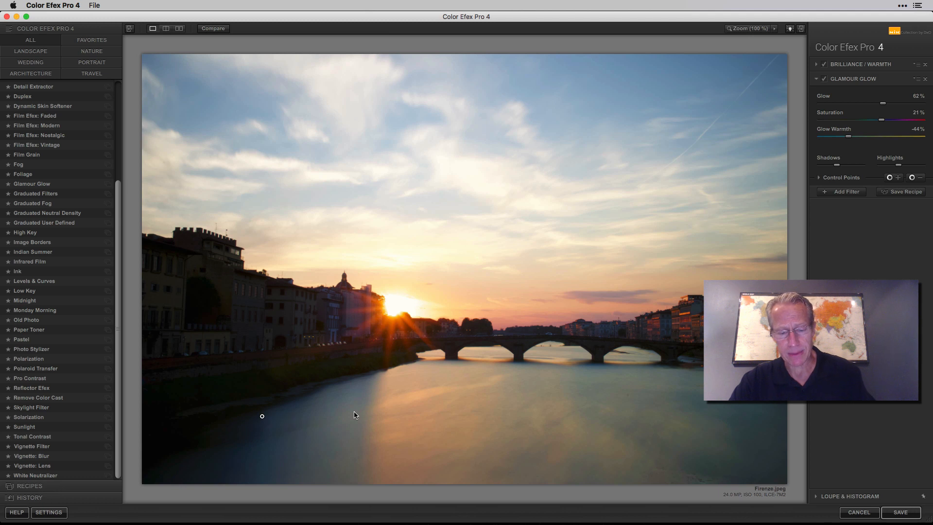
left_click(388, 425)
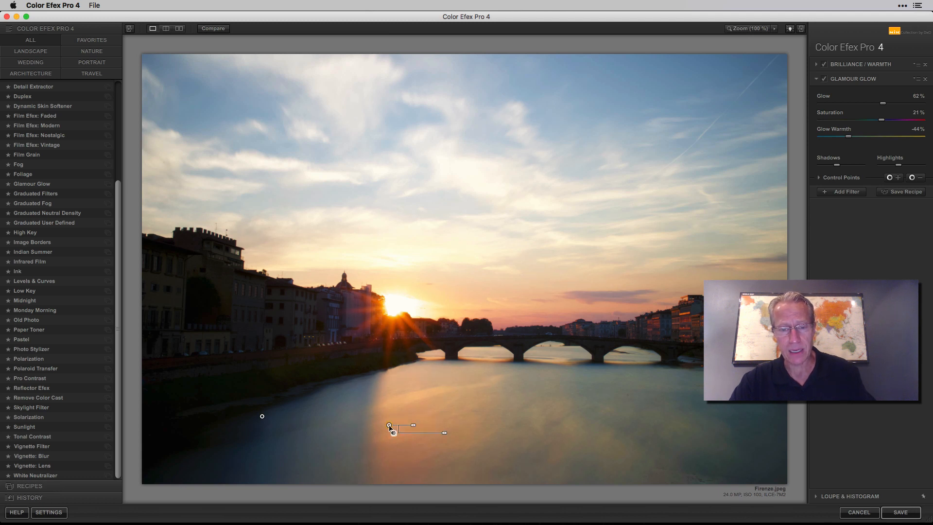
left_click(481, 406)
left_click(330, 431)
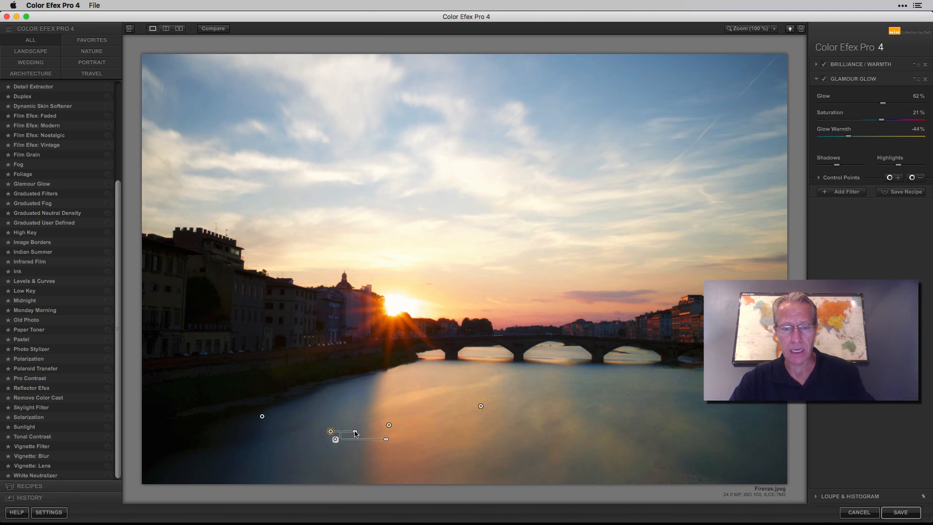
left_click(567, 407)
left_click(649, 405)
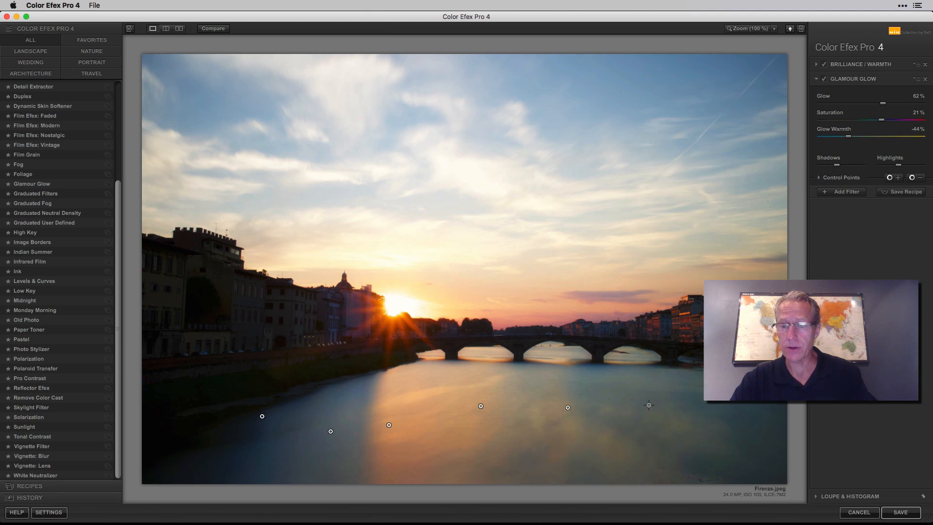
left_click(743, 436)
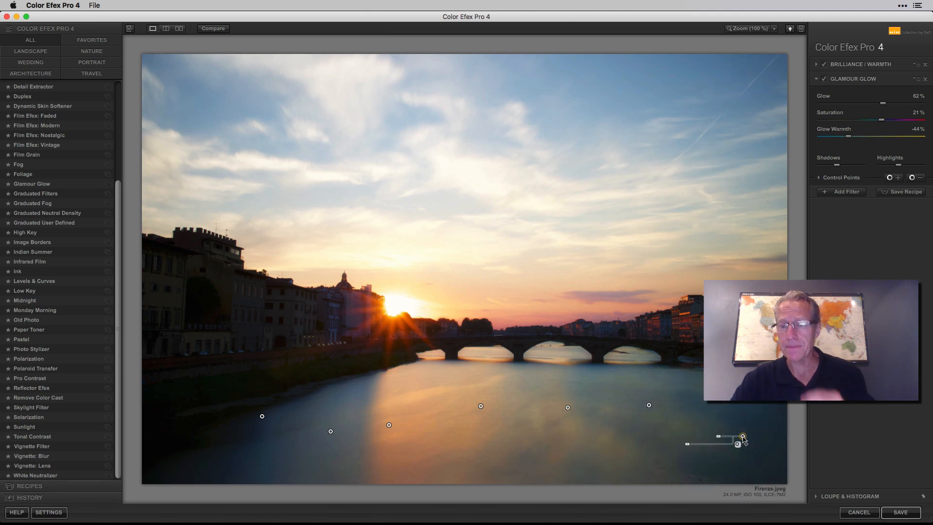
Expand the Glamour Glow control point list, set Control Point 7's size to 18% and reduce its opacity slightly.
left_click(819, 178)
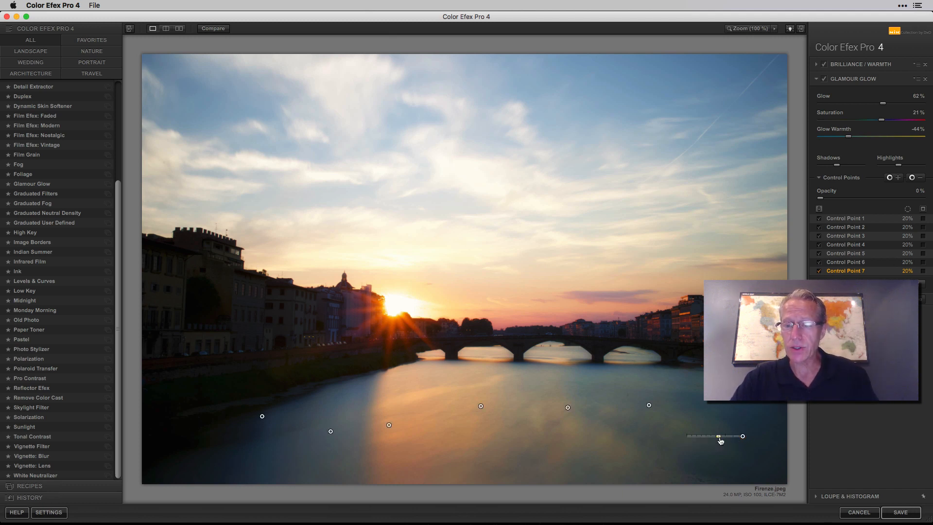
left_click_drag(718, 437, 691, 444)
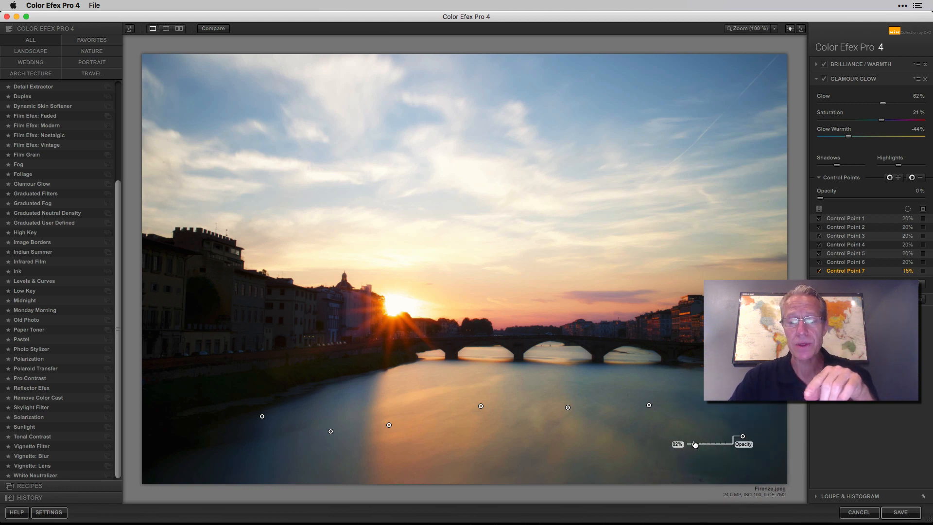
mouse_move(691, 444)
left_mouse_down()
mouse_move(683, 444)
mouse_move(693, 443)
left_mouse_up()
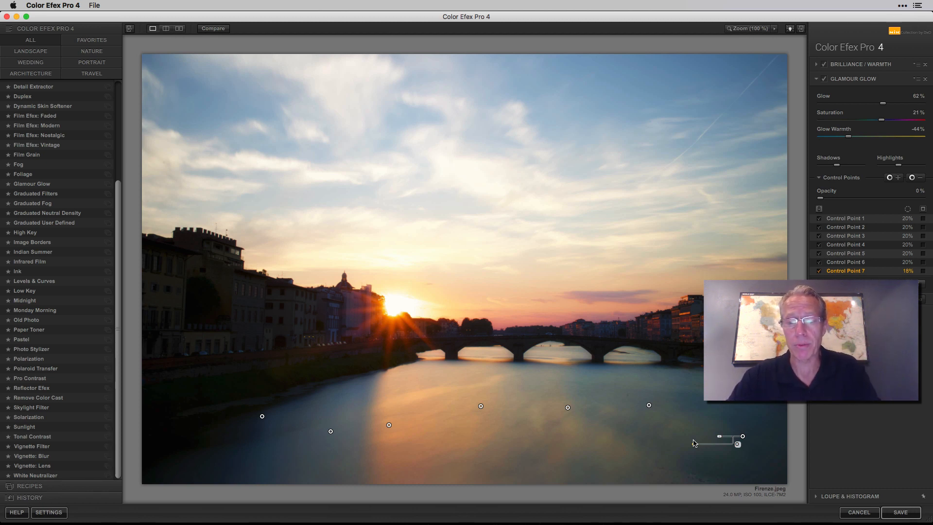
left_click(747, 426)
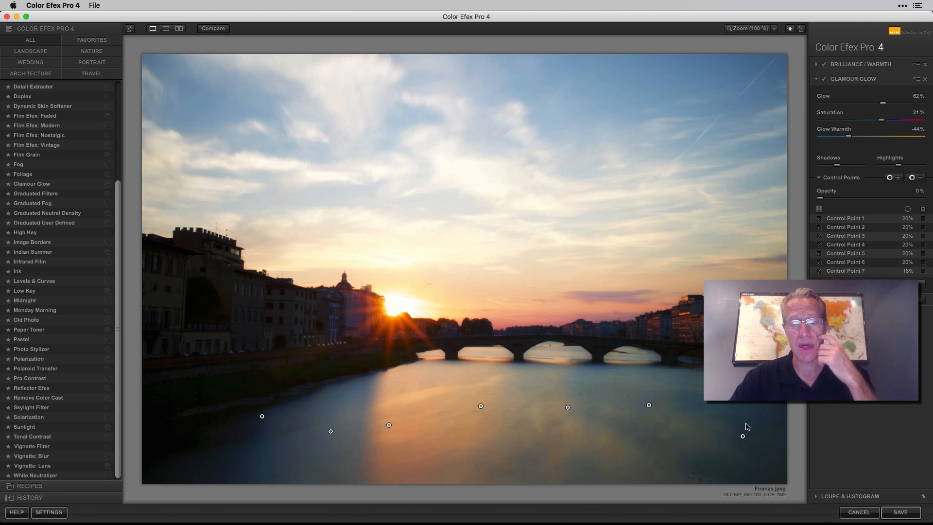
Check Control Point 6's opacity, and lower Control Point 7's opacity further to roughly half.
left_click(648, 406)
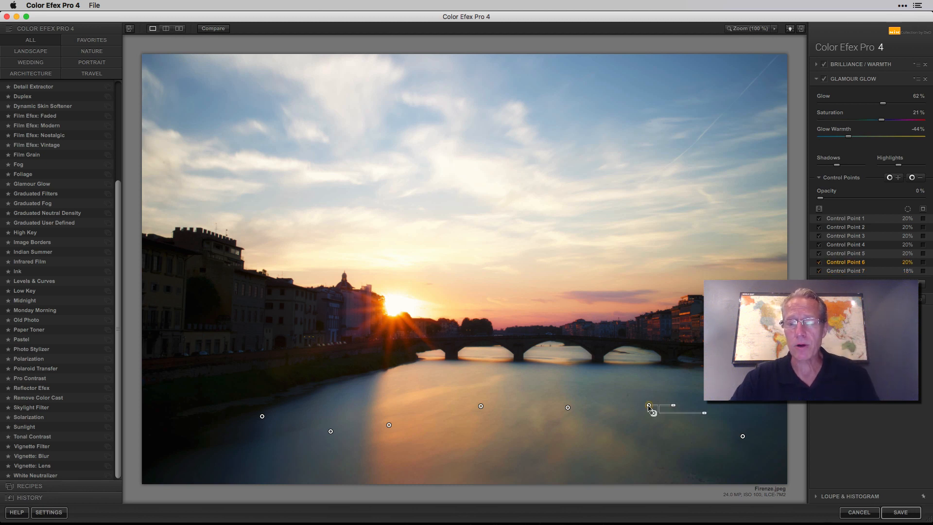
mouse_move(704, 413)
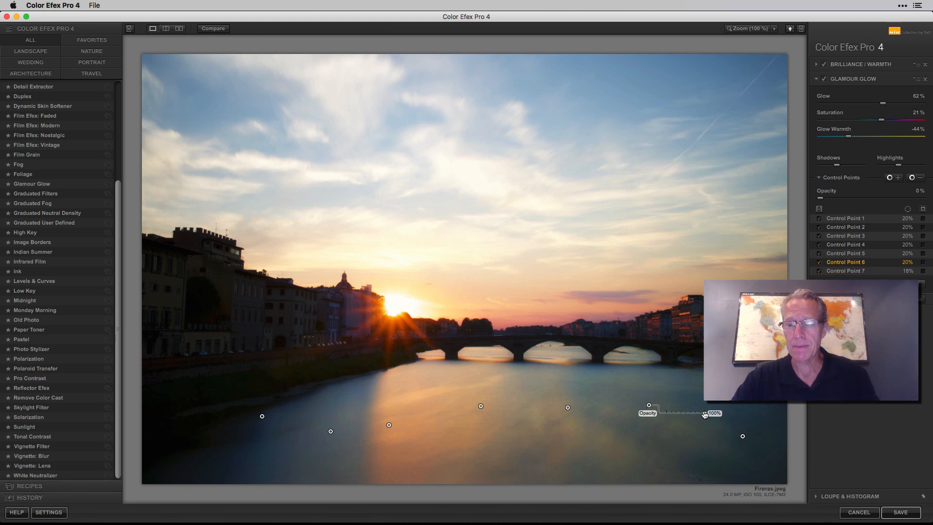
left_click(742, 435)
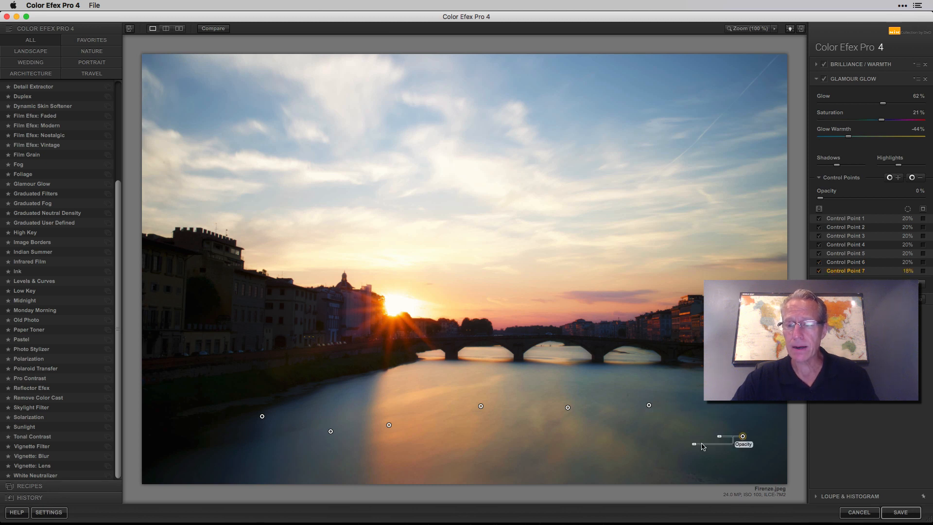
left_click_drag(695, 448, 714, 448)
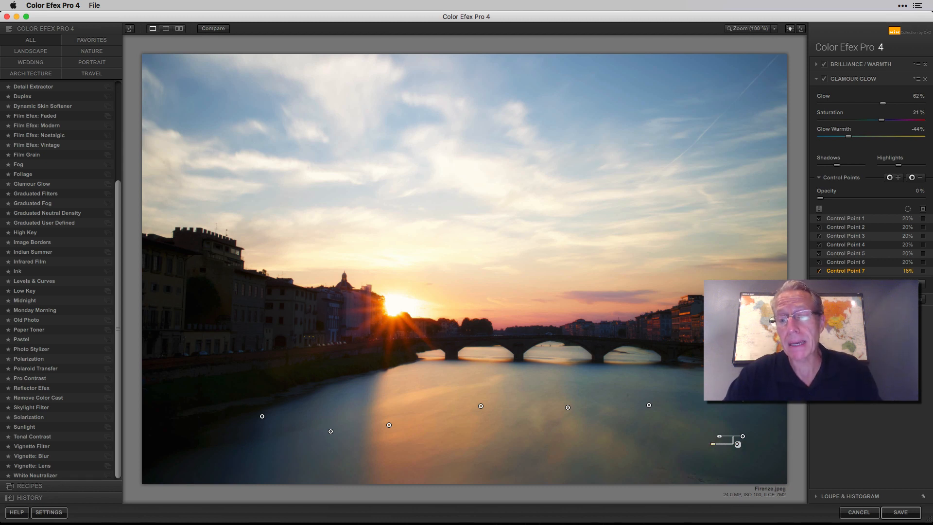
Deselect the control point, show the combined selection mask for all Glamour Glow control points, and hide it again.
left_click(740, 402)
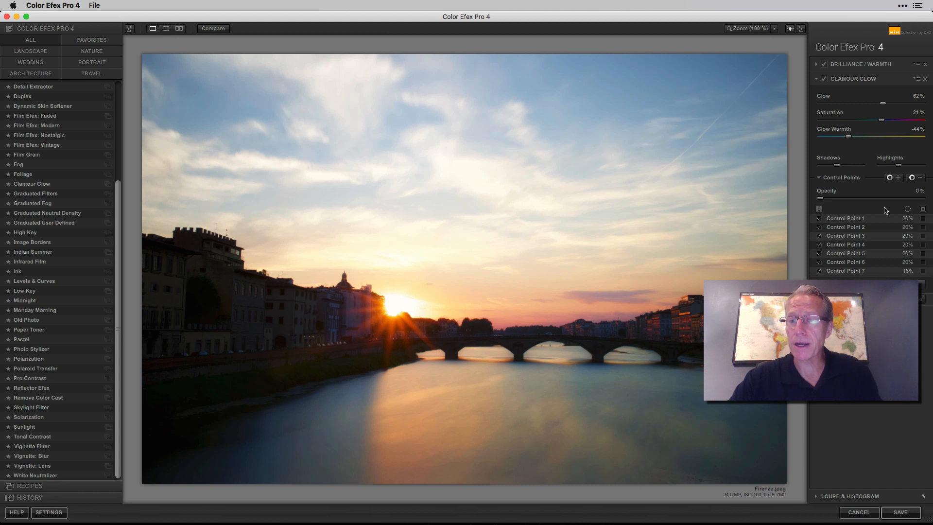
left_click(922, 209)
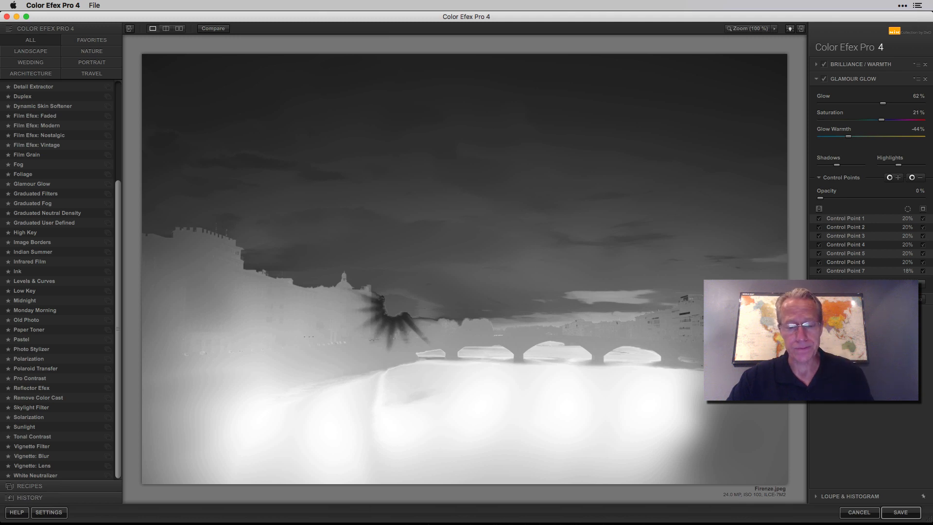
left_click(923, 209)
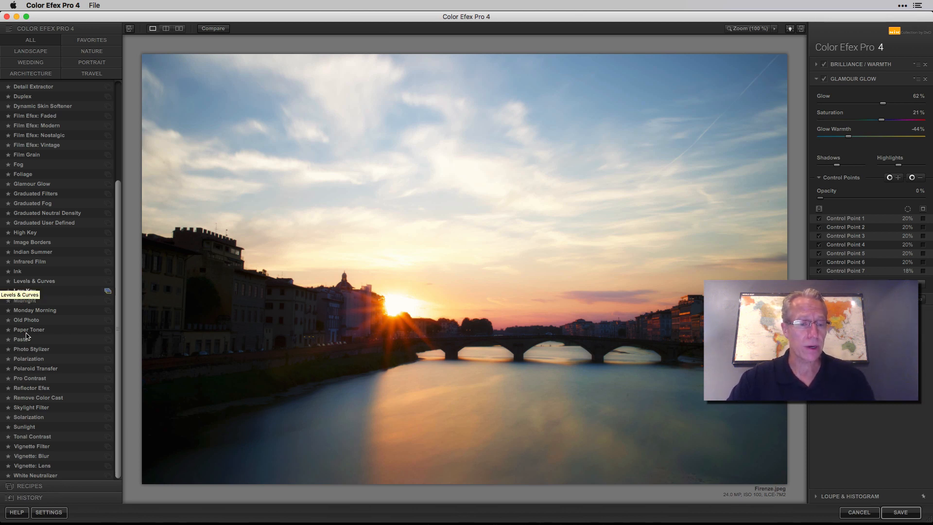
Browse the thumbnails of all available recipes and return to the filter list.
left_click(27, 487)
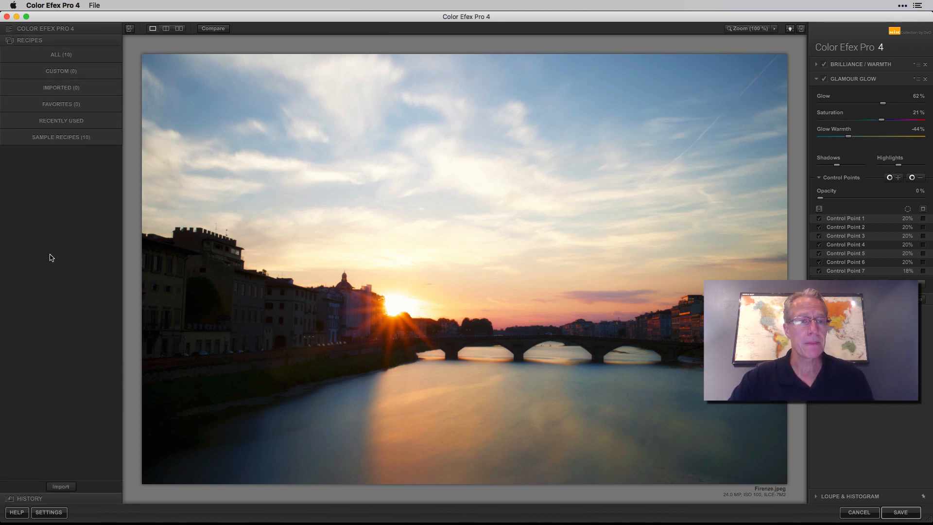
left_click(58, 80)
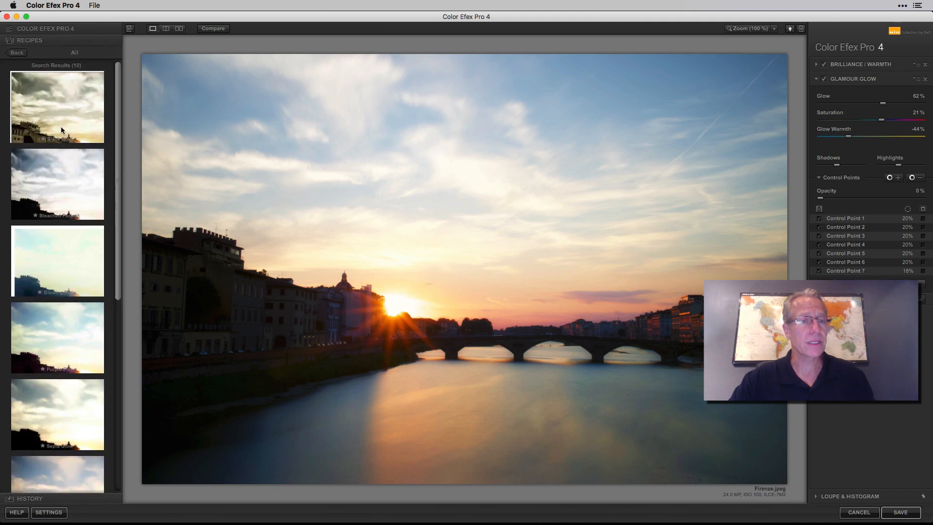
scroll(61, 126, "down", 10)
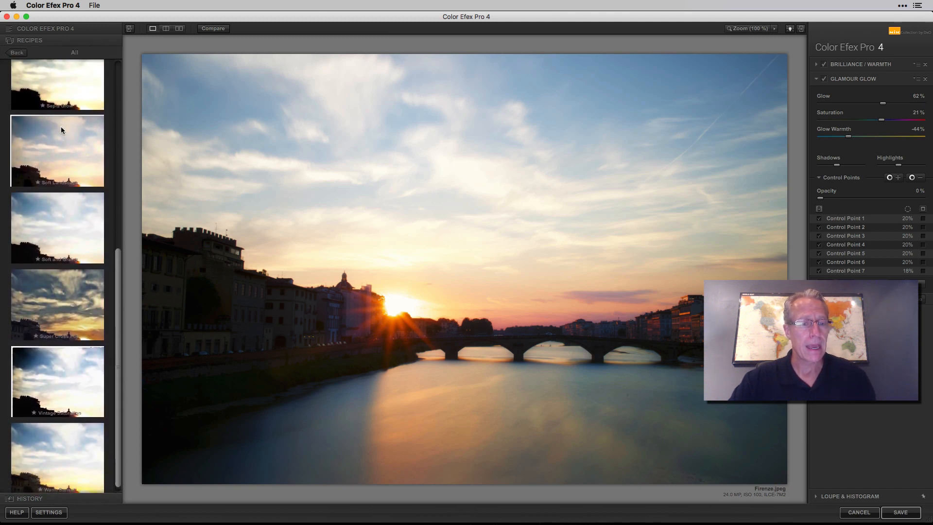
scroll(60, 126, "up", 10)
left_click(15, 51)
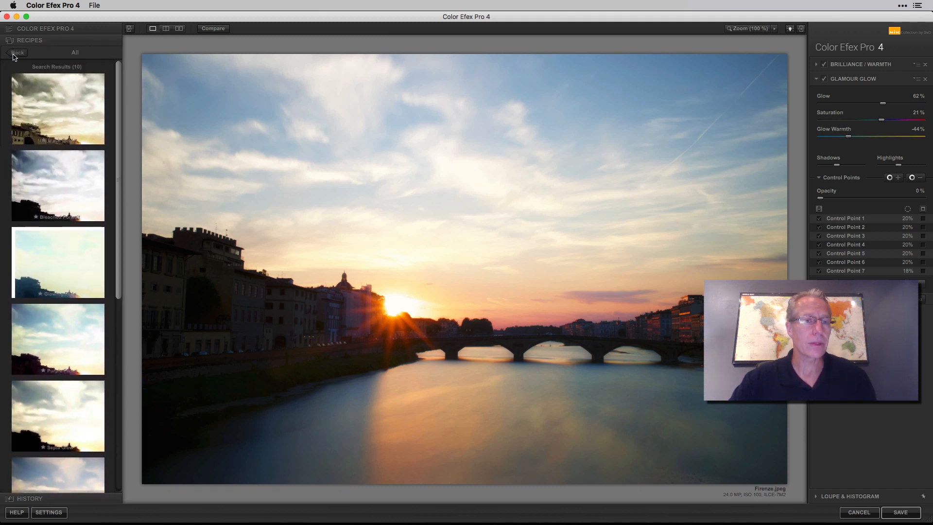
left_click(60, 29)
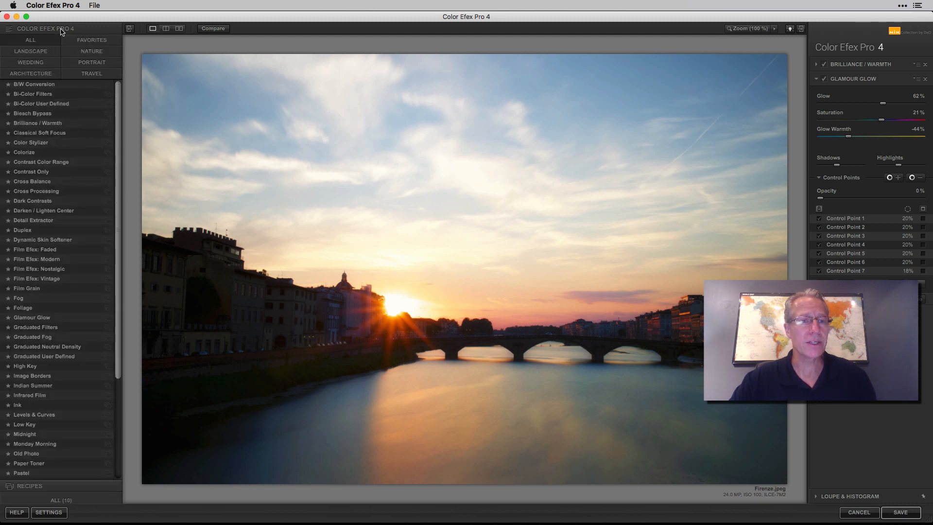
Look through the filter categories, including Landscape, Favorites, Portrait, Travel and Architecture, and return to showing all filters.
left_click(38, 52)
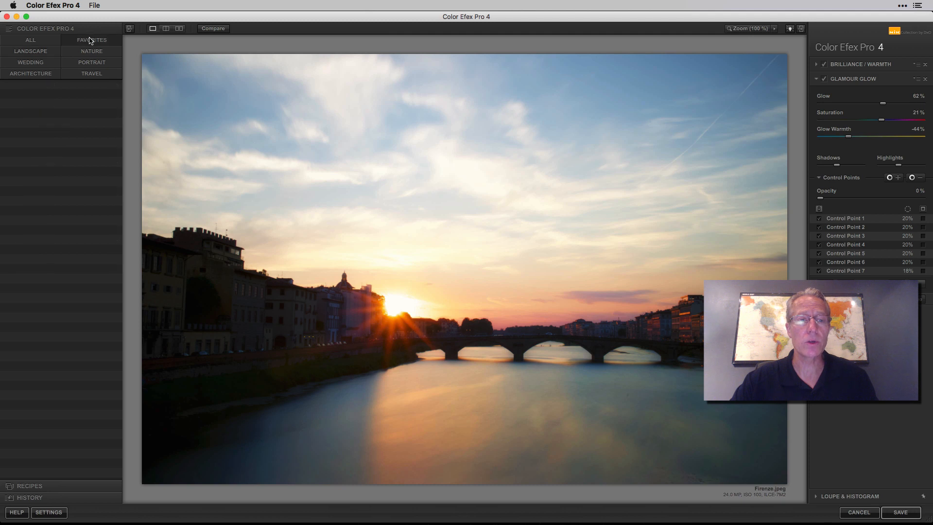
left_click(92, 63)
left_click(92, 71)
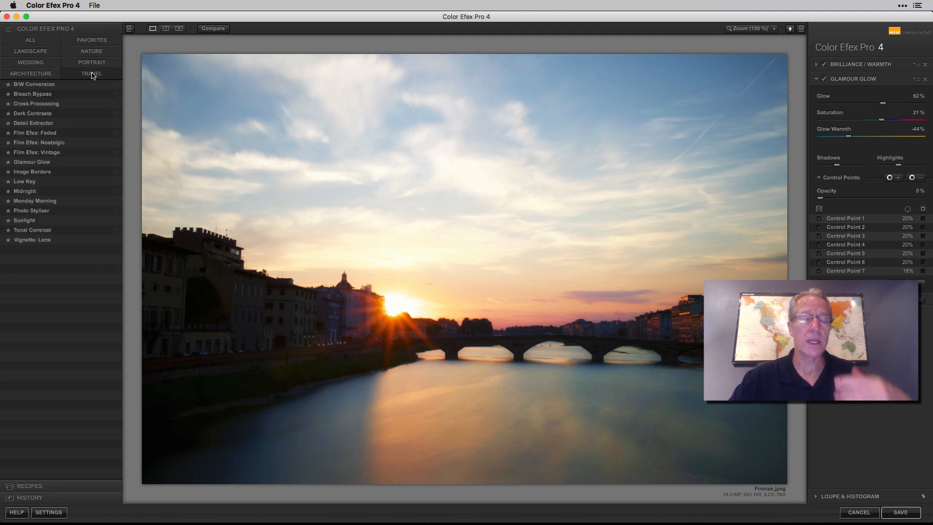
left_click(40, 75)
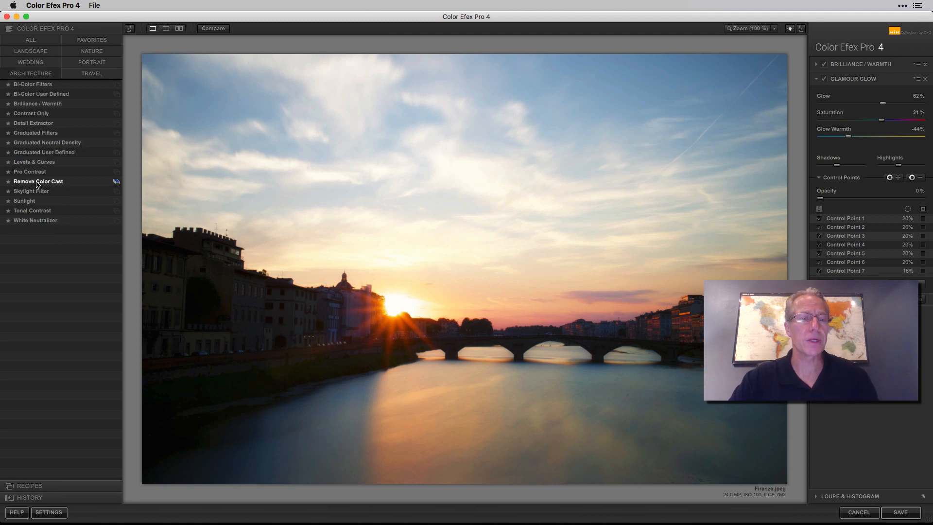
left_click(32, 41)
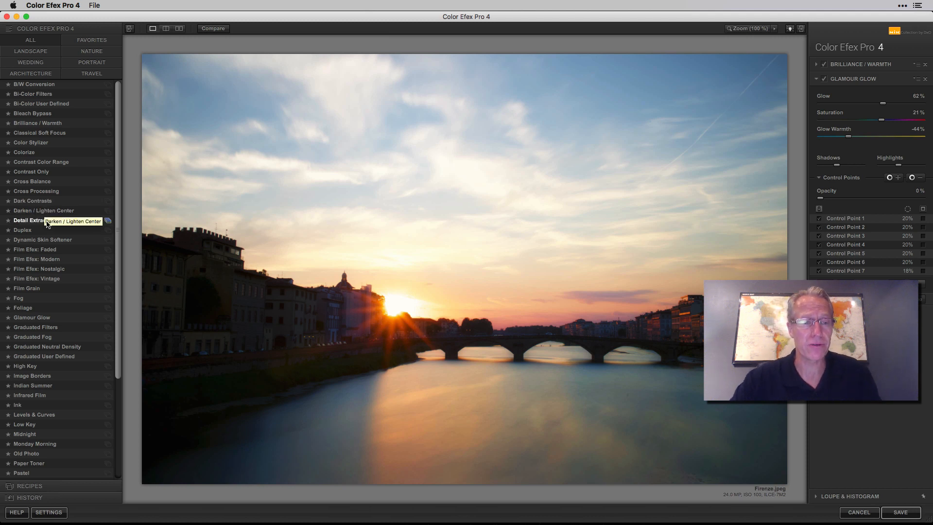
Try the Skylight Filter at 52% strength in place of Glamour Glow, and swap it for the Midnight filter.
scroll(48, 229, "down", 5)
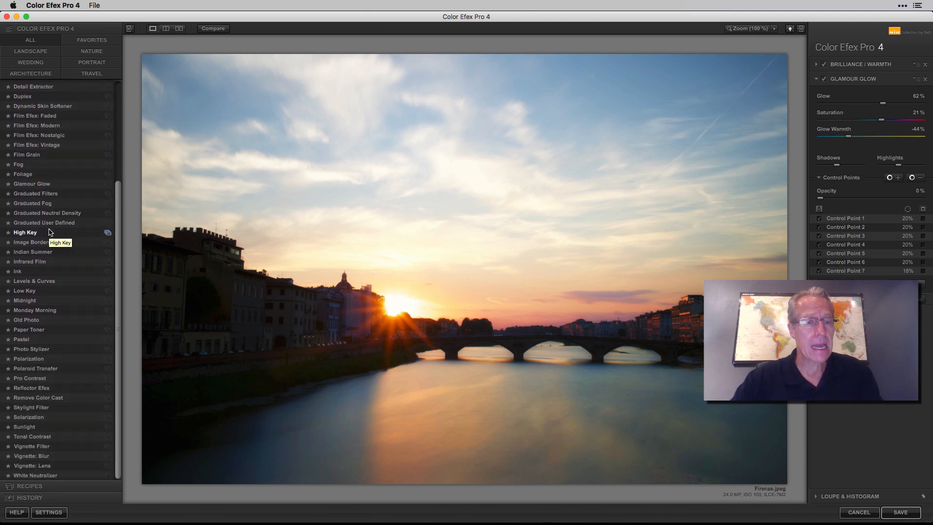
left_click(41, 409)
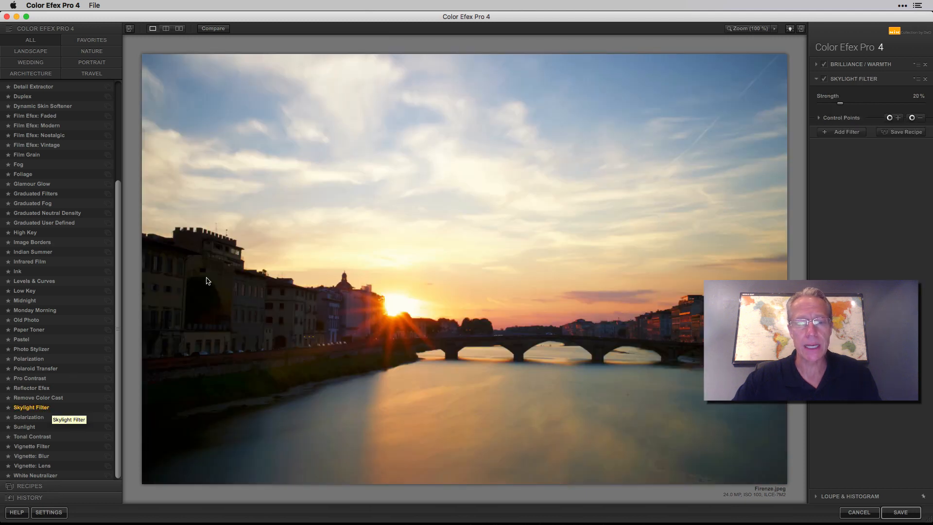
left_click_drag(843, 103, 870, 103)
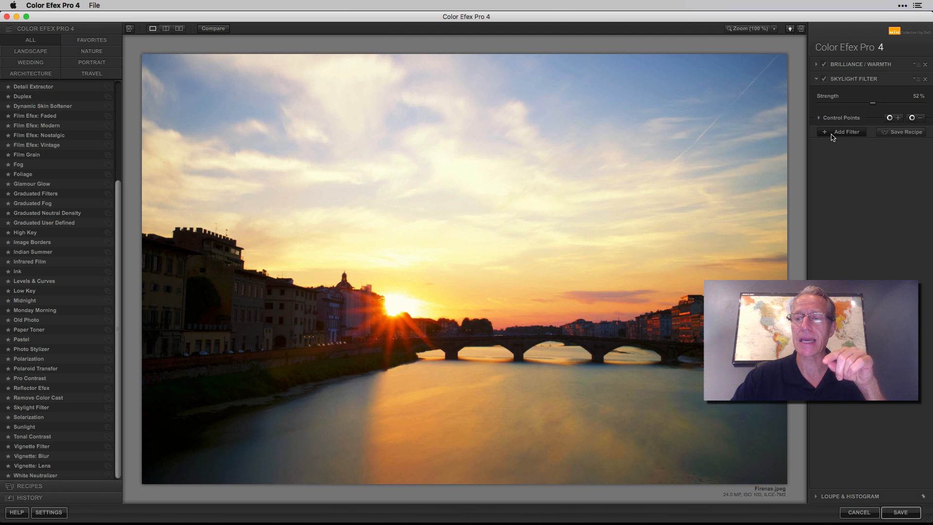
left_click(105, 300)
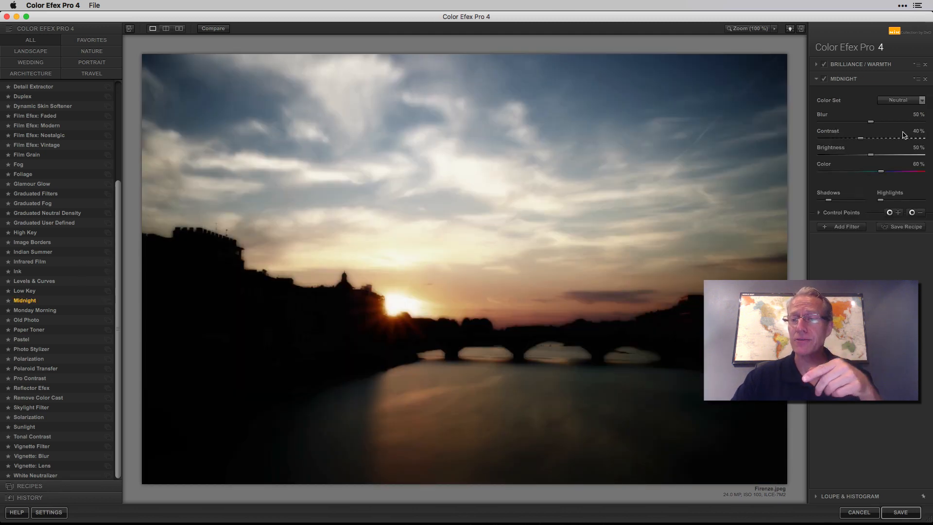
Replace the Midnight filter with the Skylight Filter and set its strength to 53%.
left_click(30, 408)
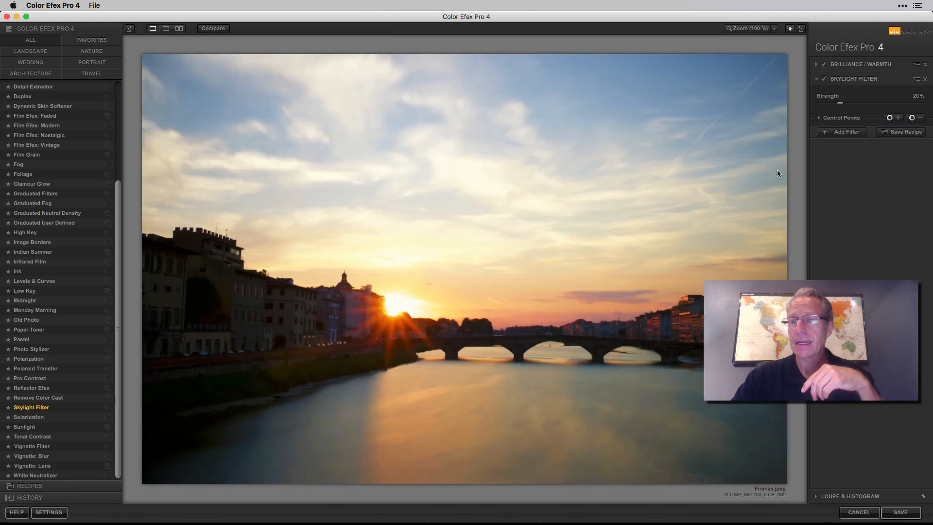
left_click_drag(840, 103, 875, 104)
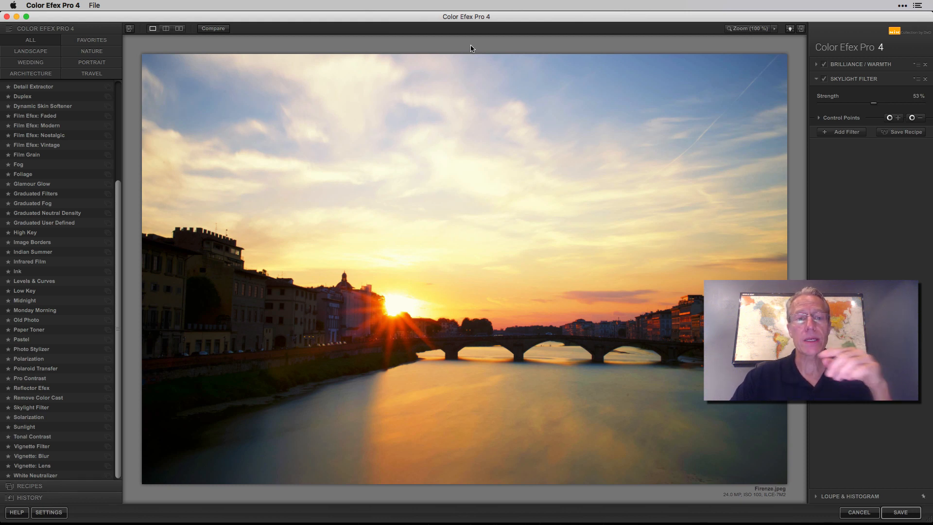
Compare before and after in split view with the divider moved toward the sun, and in side-by-side view, and return to the single-image view.
left_click(166, 28)
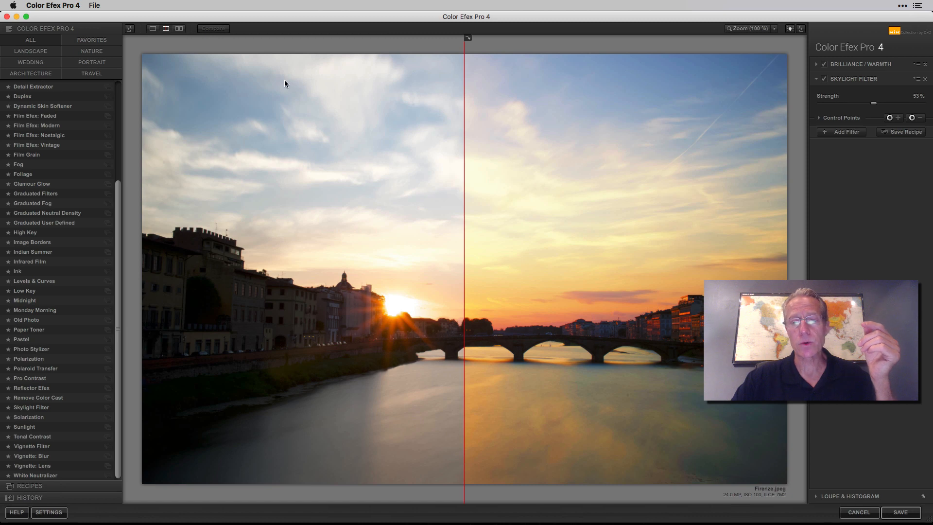
left_click_drag(463, 126, 365, 142)
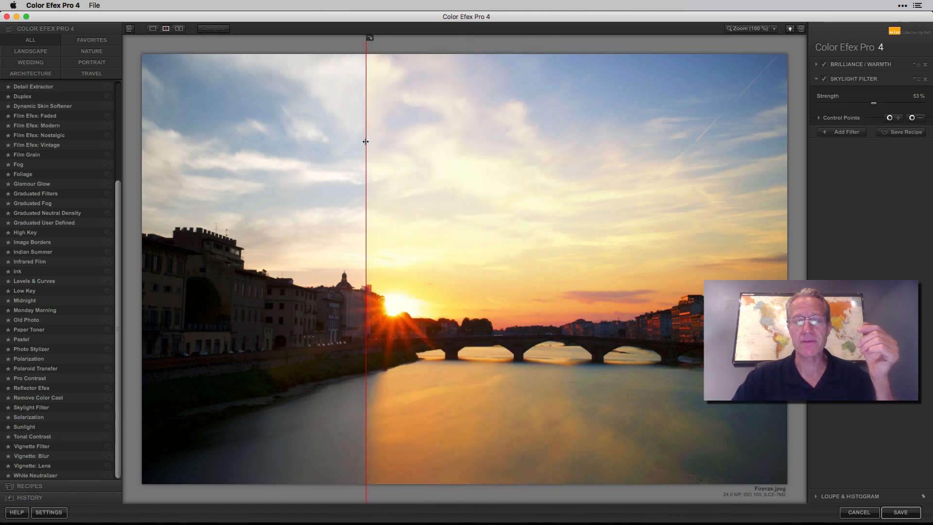
left_click(179, 28)
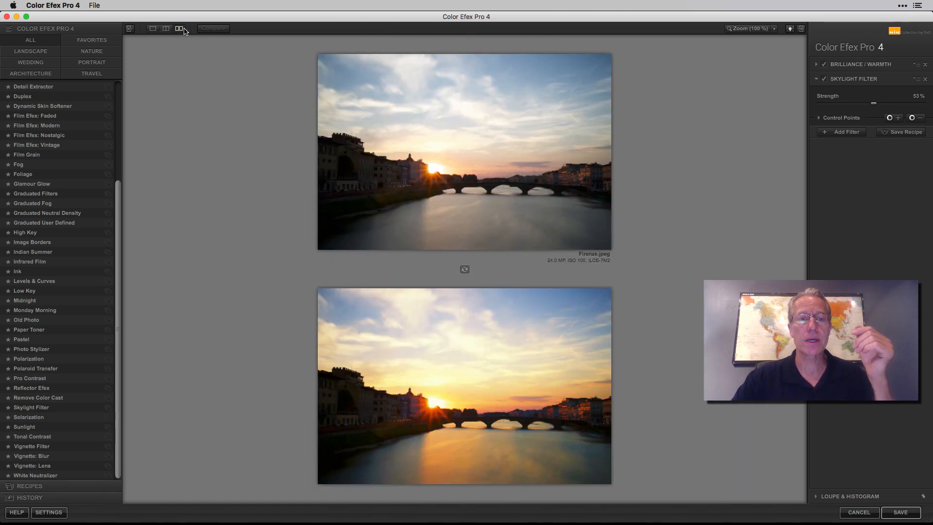
left_click(153, 28)
Compare the filtered photo with the original image, and inspect the sky briefly at 100% zoom.
left_click(223, 30)
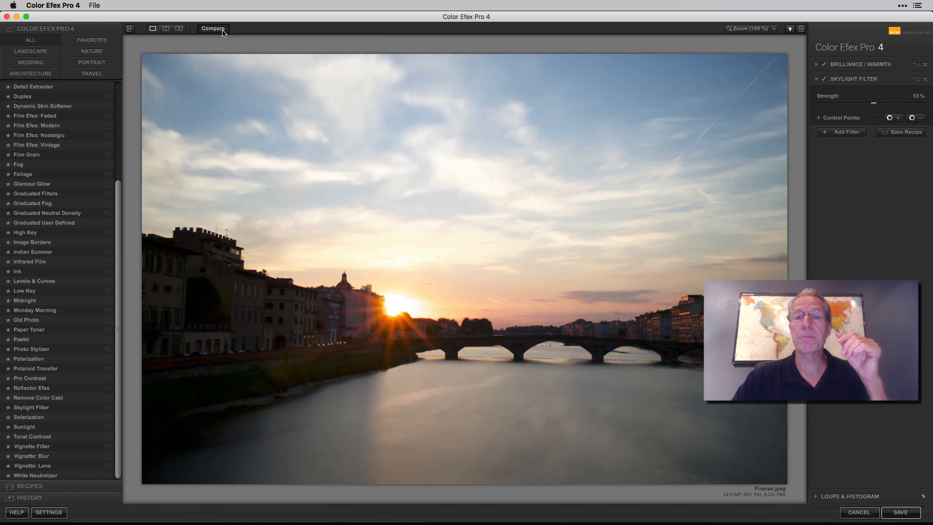
key("space")
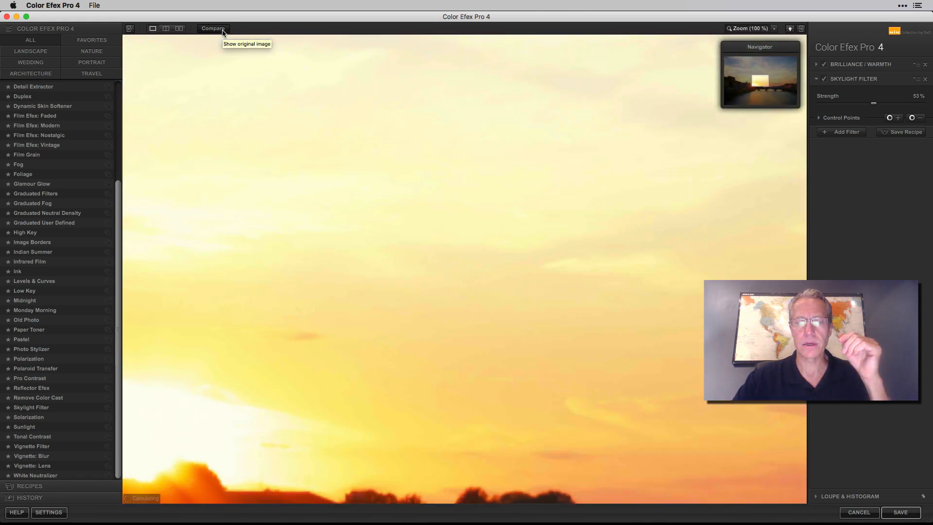
key("space")
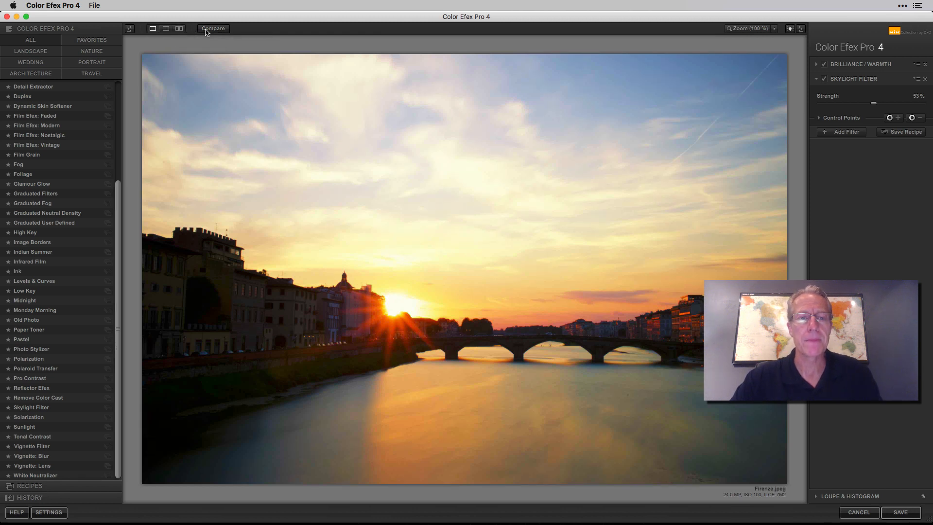
left_click(214, 29)
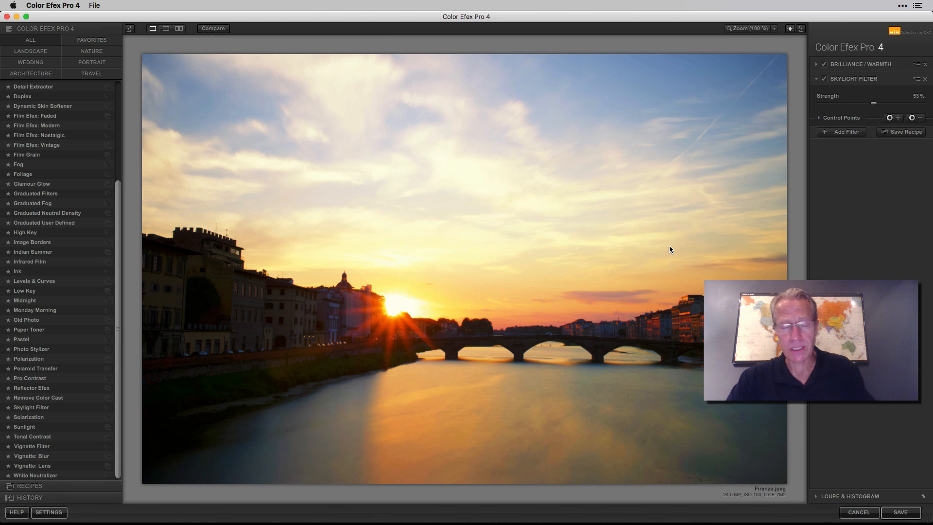
Glance at the photo in Luminar 2018, return to Color Efex Pro 4, and view the loupe and histogram before collapsing that section.
key("super+Tab")
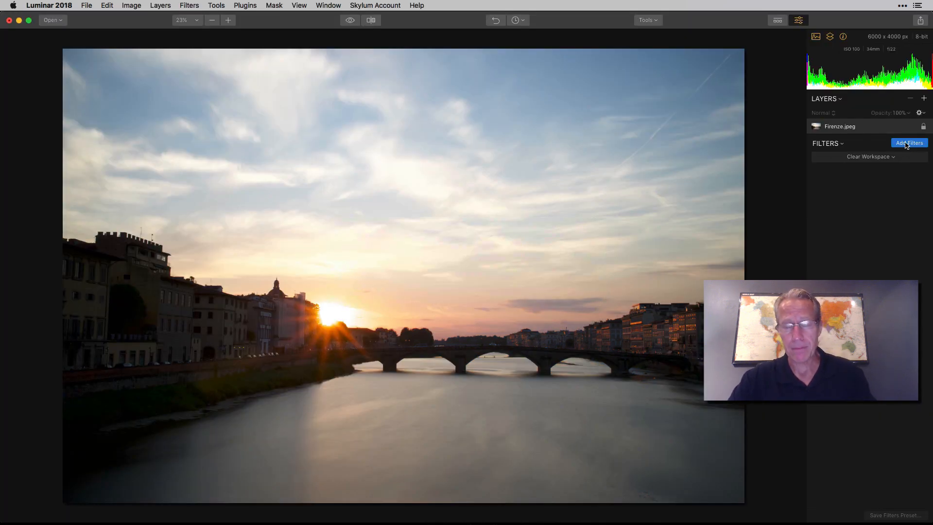
key("super+Tab")
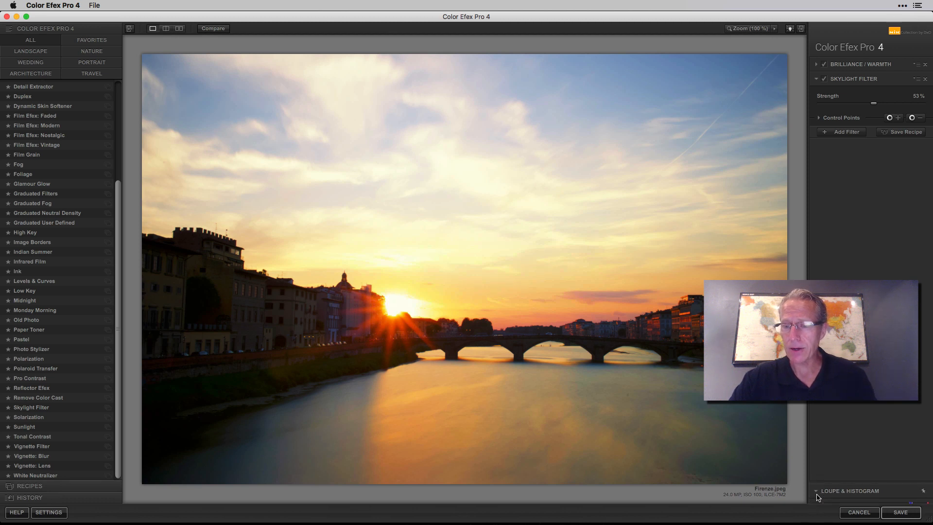
left_click(818, 496)
left_click(851, 435)
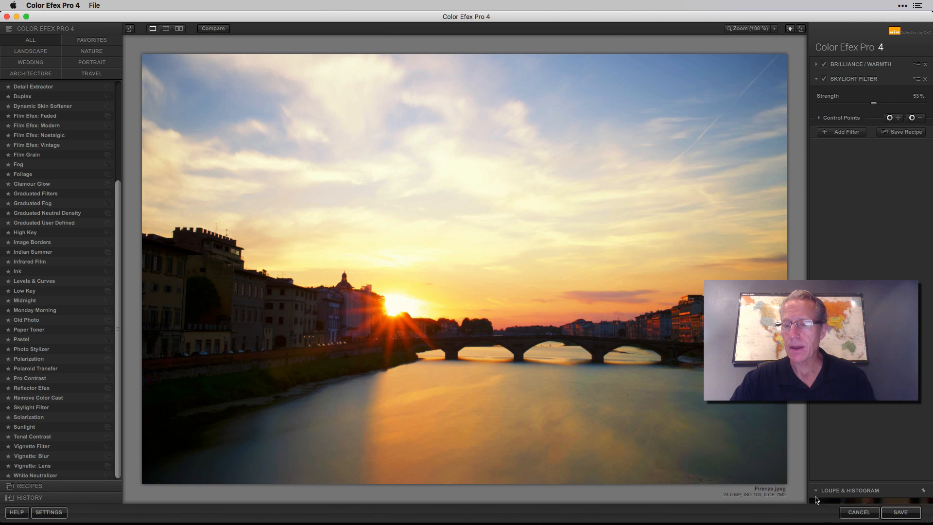
left_click(880, 436)
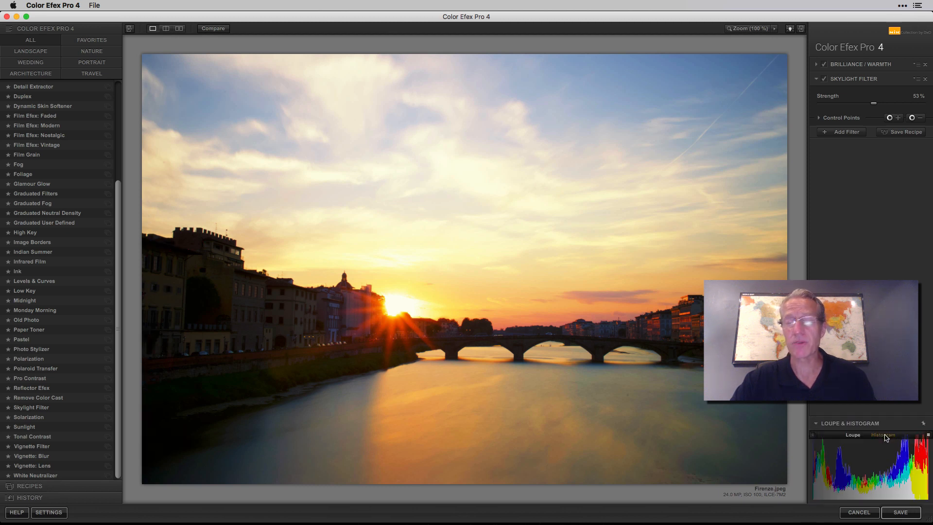
left_click(816, 424)
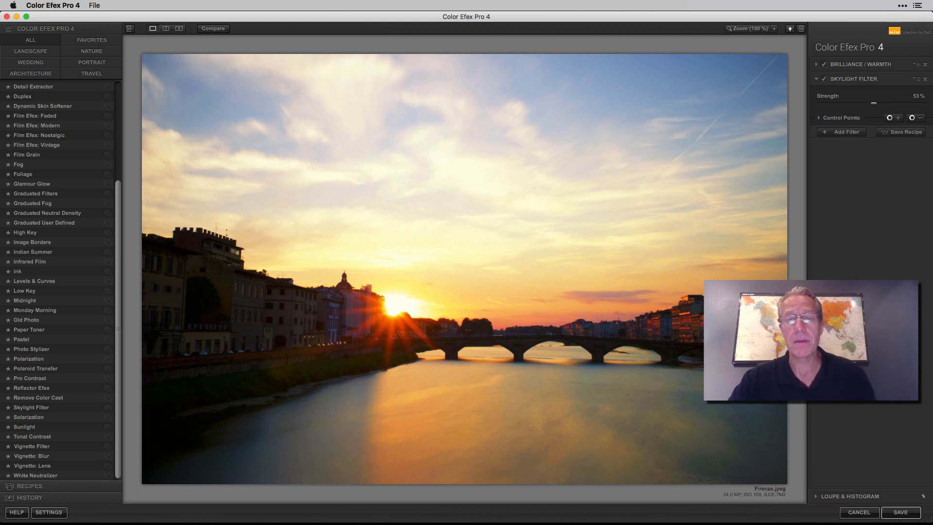
Switch to Luminar 2018, add the Tone and Brilliance / Warmth filters to the photo, and close the filters catalog.
key("super+Tab")
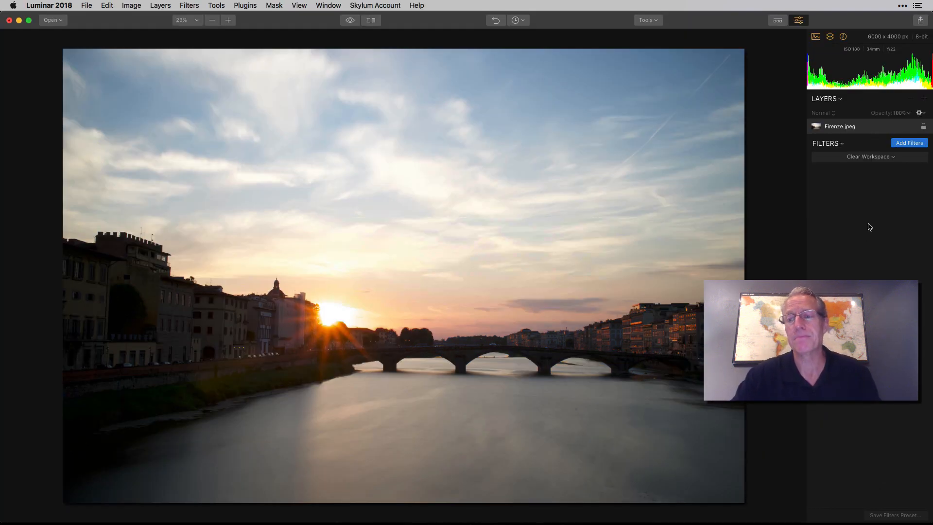
left_click(907, 143)
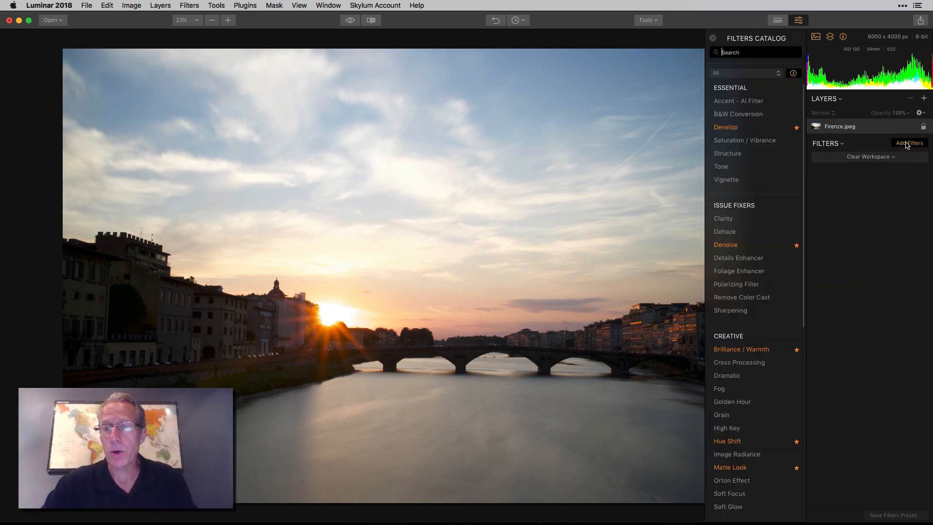
left_click(738, 168)
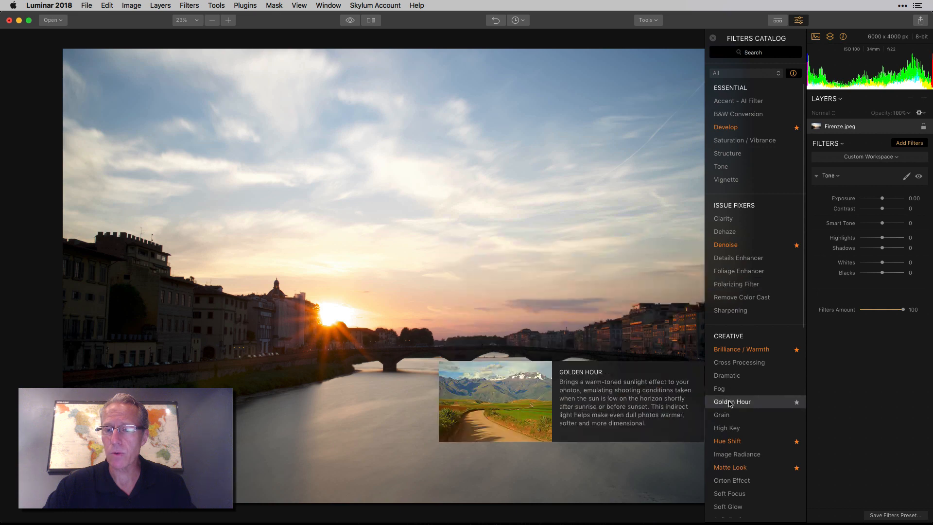
left_click(754, 349)
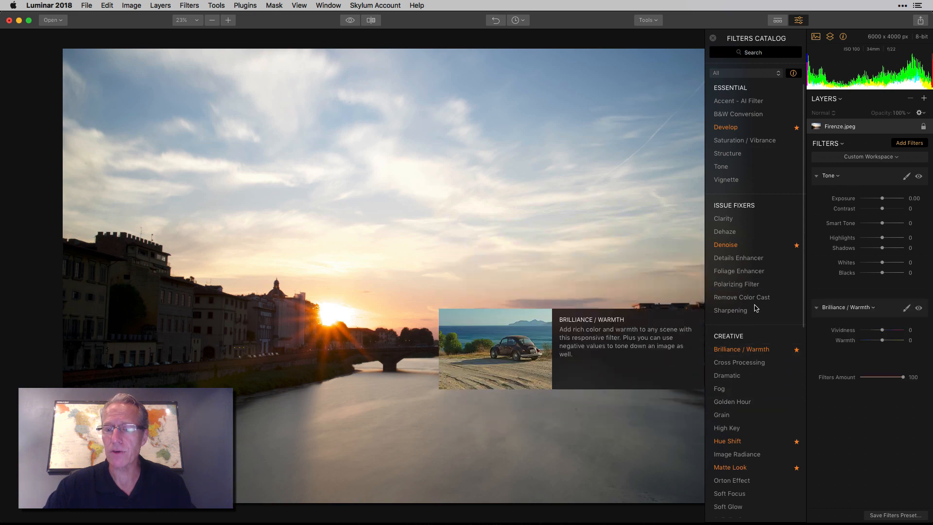
left_click(713, 38)
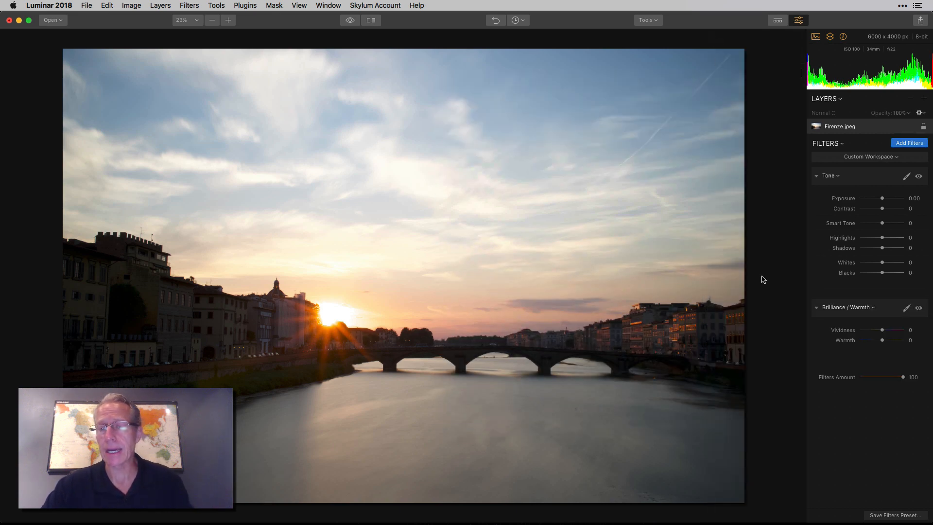
Set the Brilliance / Warmth filter's Vividness to 42 and Warmth to 31.
left_click_drag(882, 331, 889, 340)
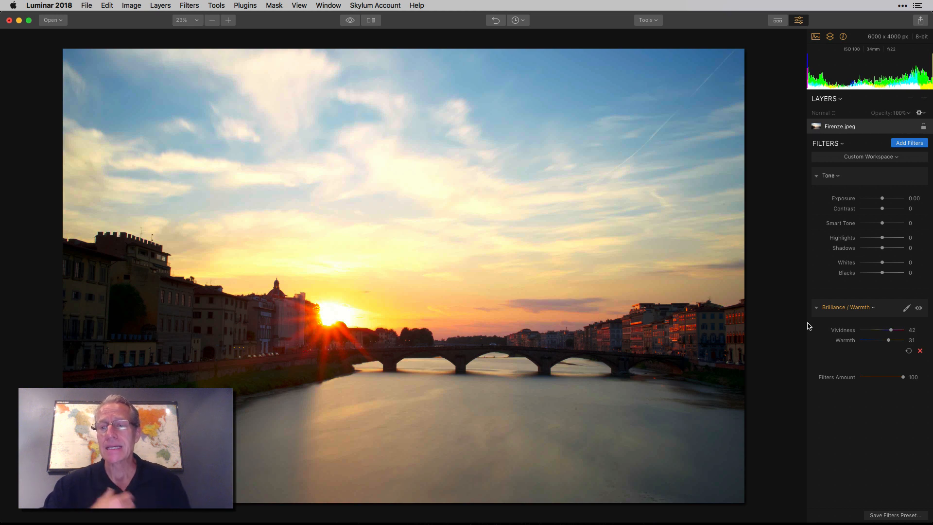
View the masking options for Brilliance / Warmth and the options for adding a new layer, without choosing any.
left_click(906, 308)
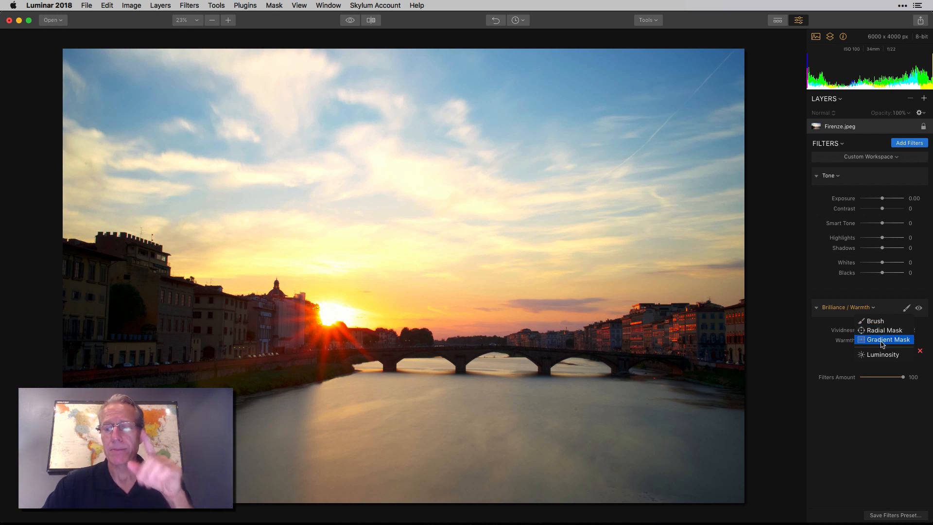
left_click(776, 391)
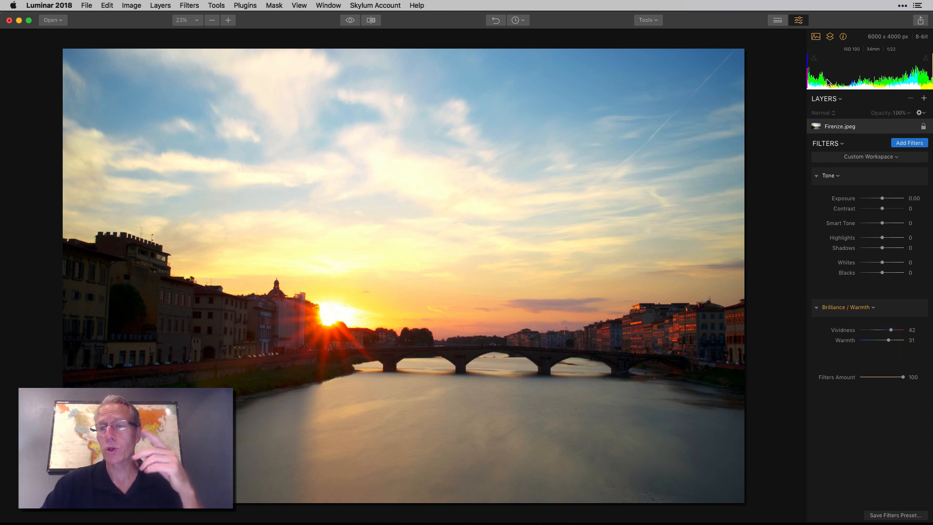
left_click(925, 98)
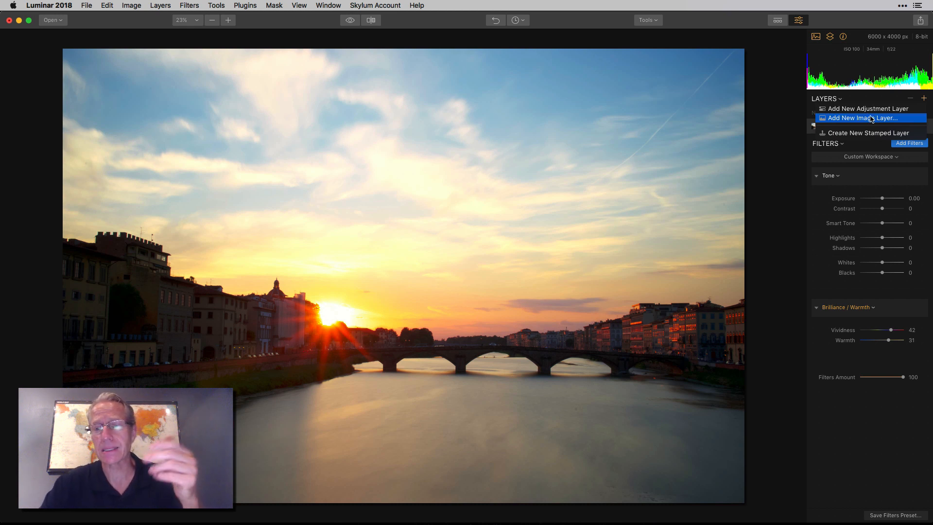
left_click(779, 118)
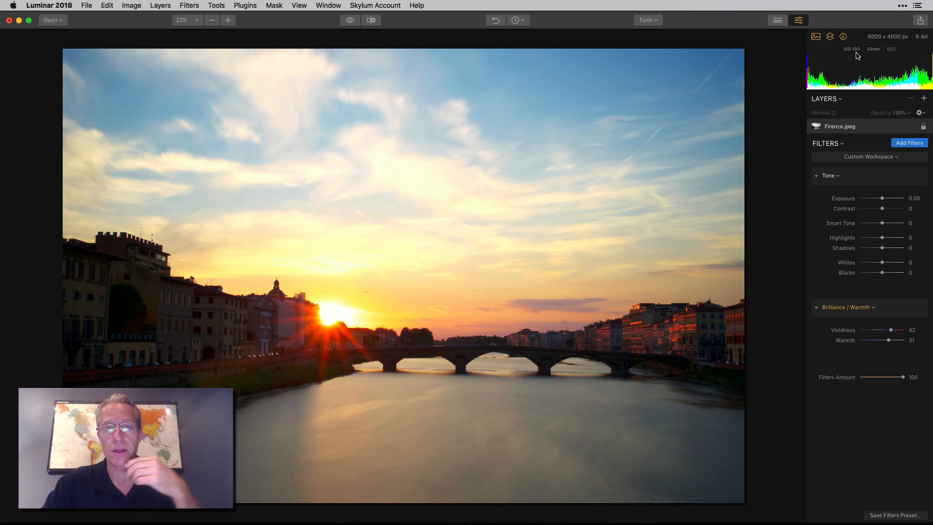
Compare the edit with the original in full and in a split before/after view with the divider moved, and return to Color Efex Pro 4.
left_click(350, 20)
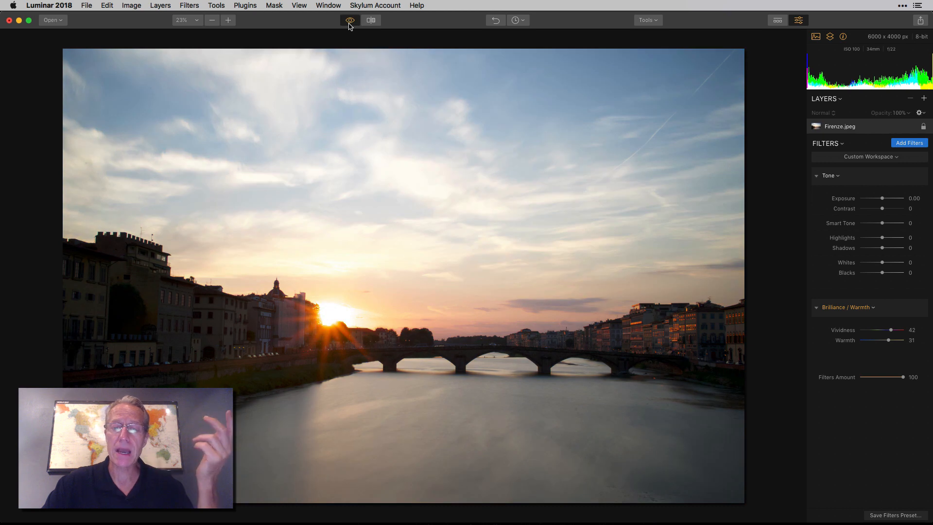
left_click(372, 20)
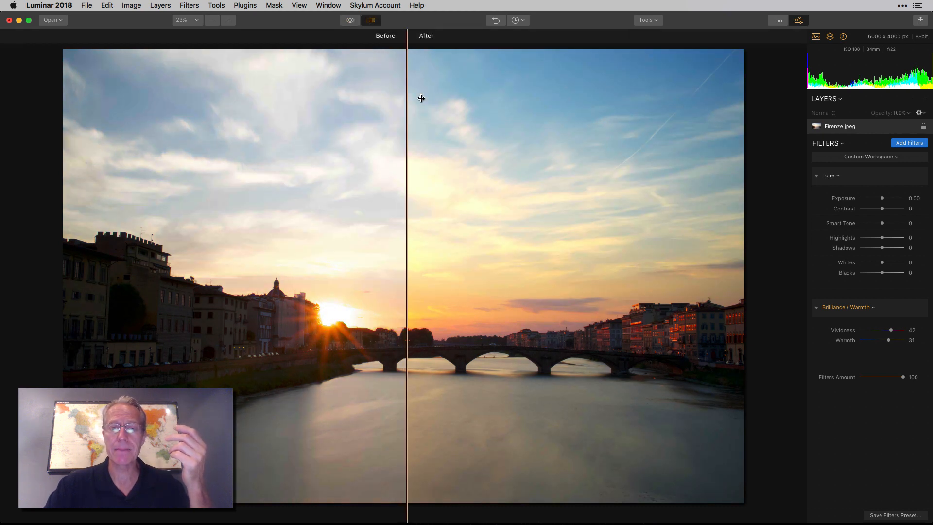
left_click_drag(421, 98, 358, 83)
left_click(371, 19)
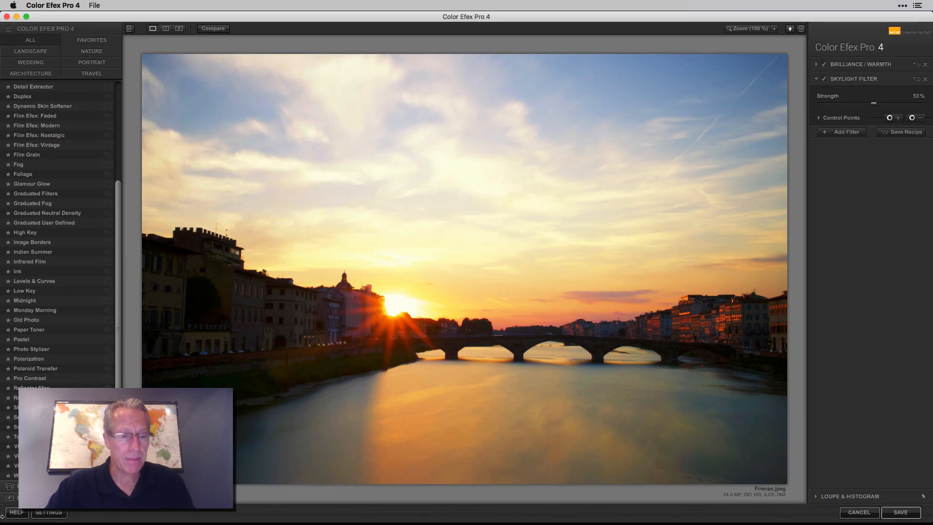
Open the edit history, look through the recorded filter and control point changes, and return to the start of the list.
left_click(9, 497)
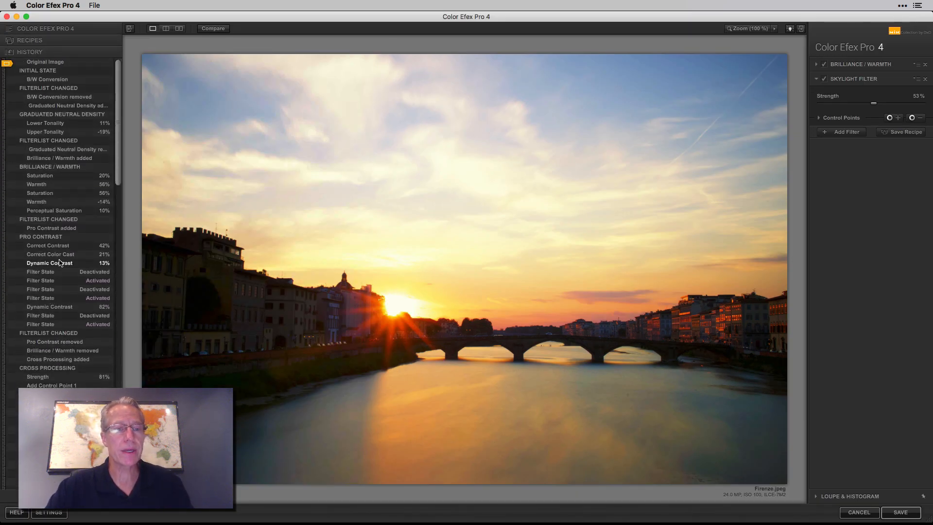
scroll(60, 259, "down", 15)
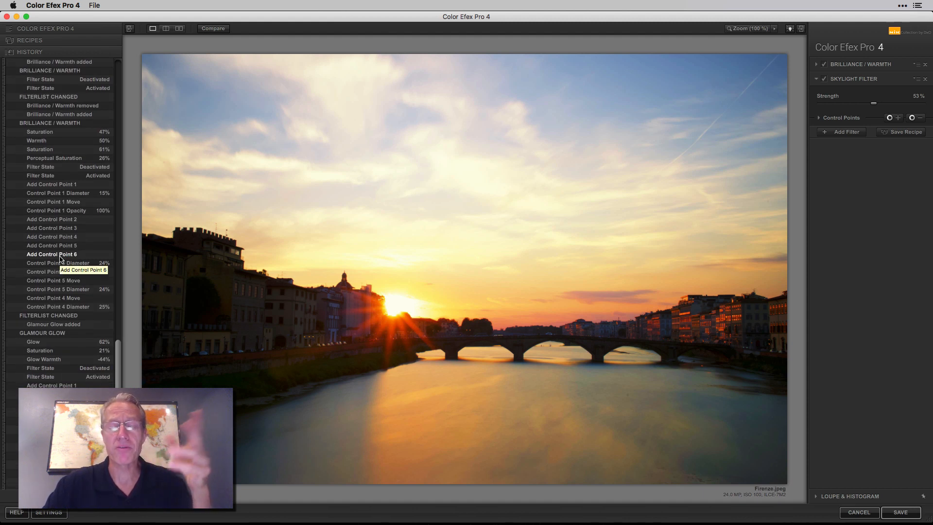
scroll(60, 259, "down", 5)
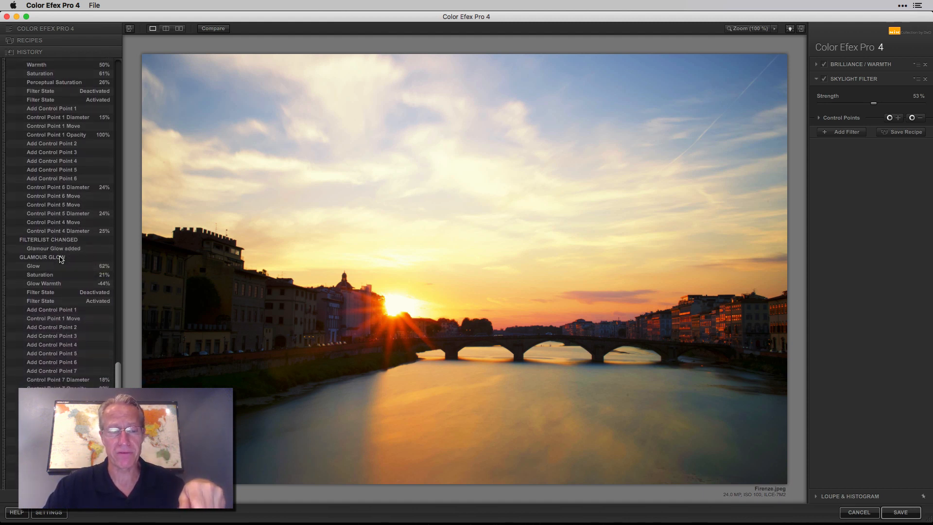
scroll(59, 259, "up", 9)
scroll(60, 259, "up", 20)
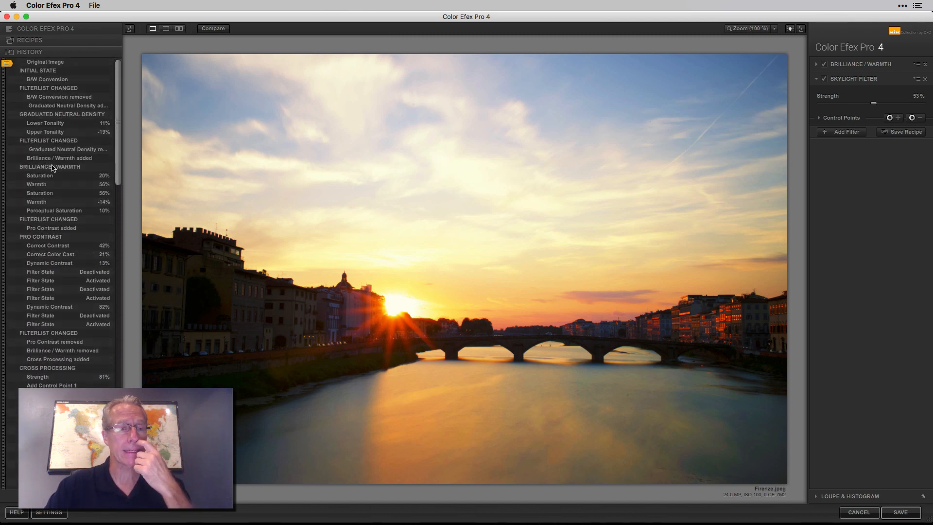
Restore the photo to the history state where the Cross Processing filter was added.
scroll(54, 213, "down", 5)
left_click(54, 211)
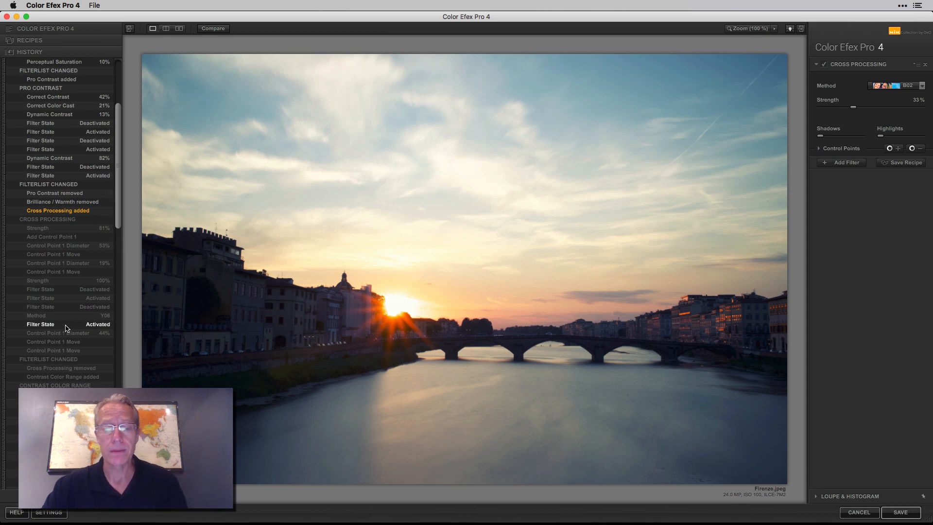
Switch to Luminar 2018, look through its edit history, and close the list without choosing a state.
key("super+Tab")
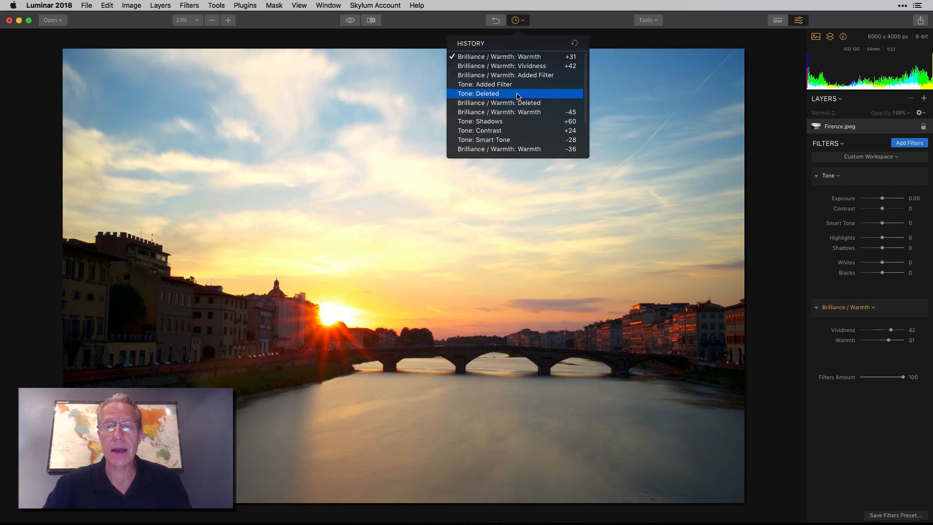
scroll(518, 99, "down", 3)
scroll(518, 99, "up", 3)
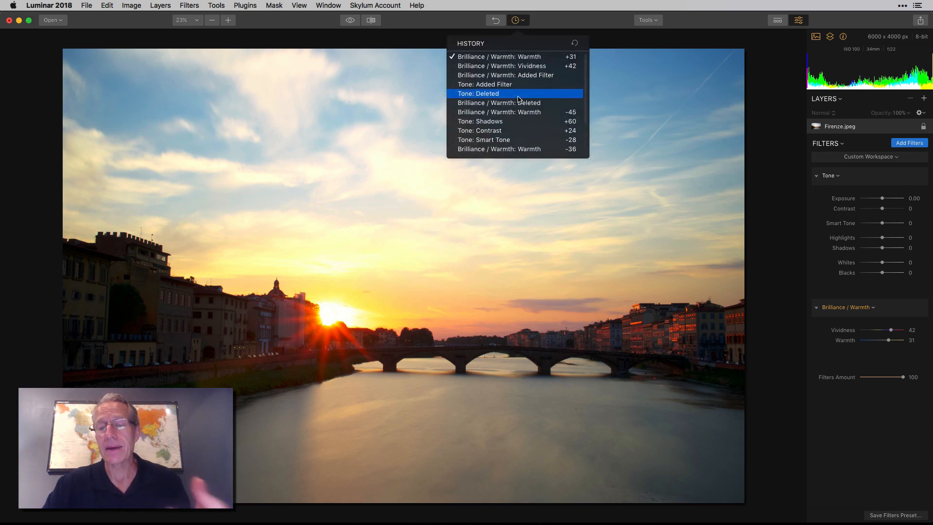
left_click(513, 22)
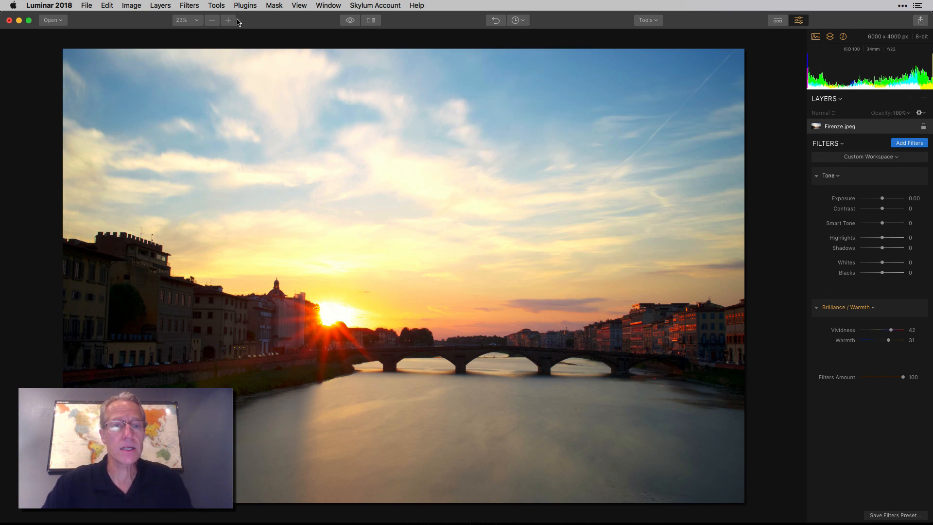
View the Crop tool and its aspect ratio choices, leave it without cropping, and view the list of other editing tools.
left_click(657, 23)
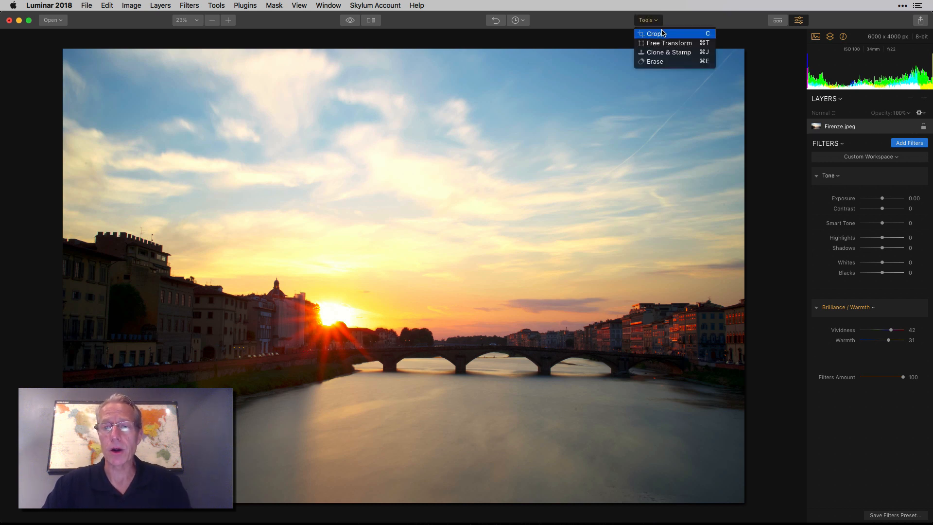
left_click(659, 33)
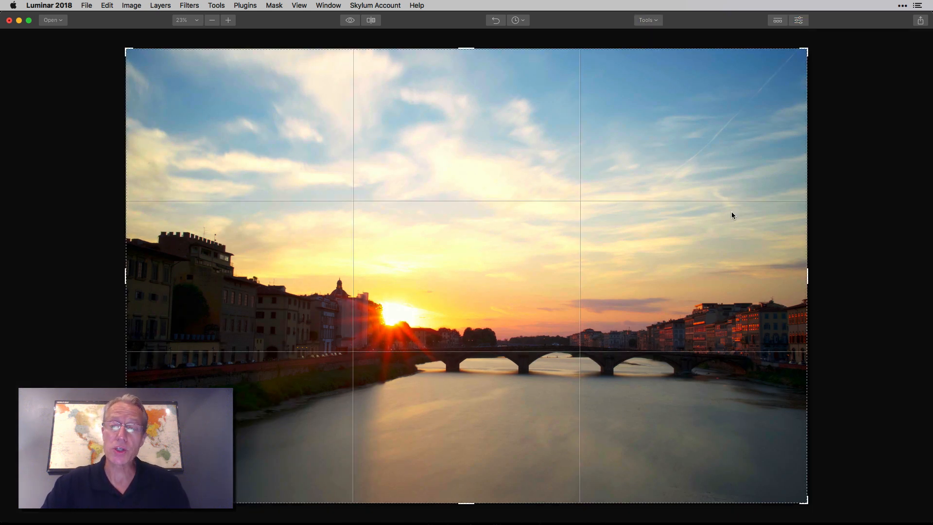
left_click_drag(814, 264, 792, 311)
left_click(403, 48)
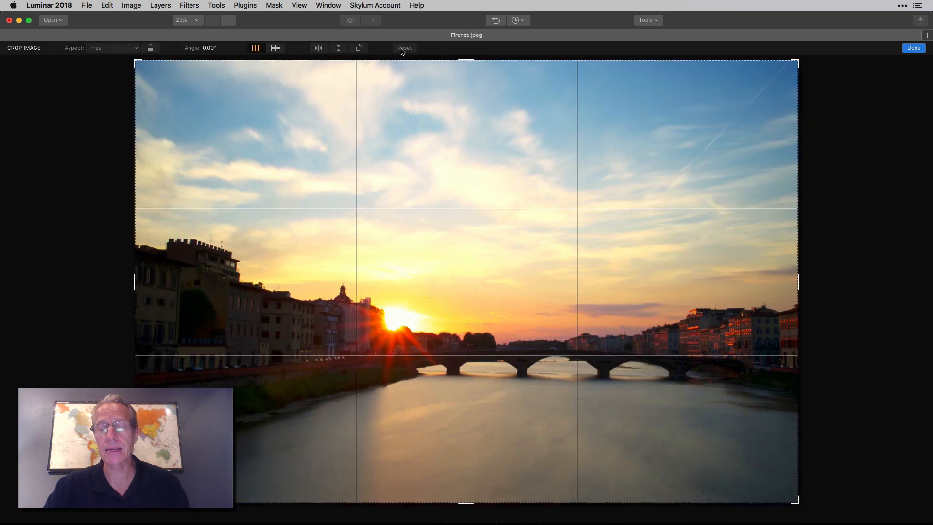
left_click(131, 48)
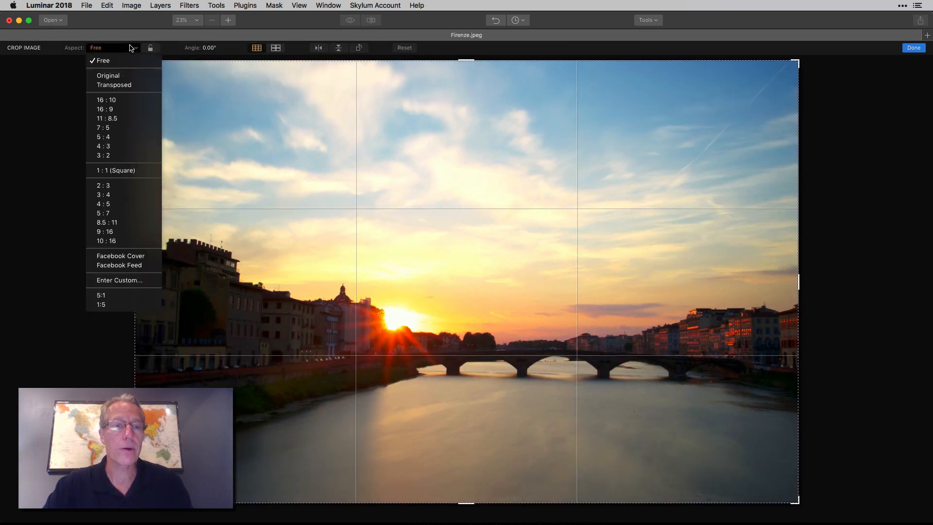
left_click(56, 156)
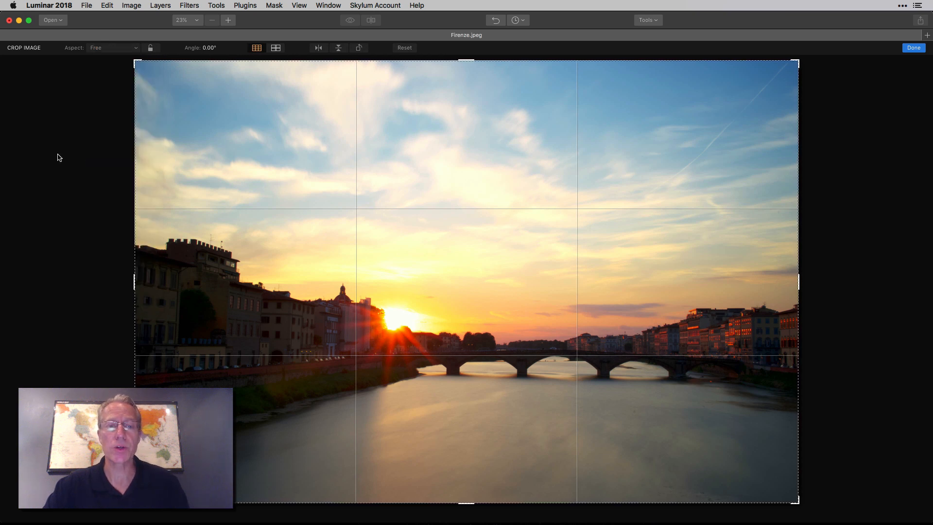
left_click(915, 48)
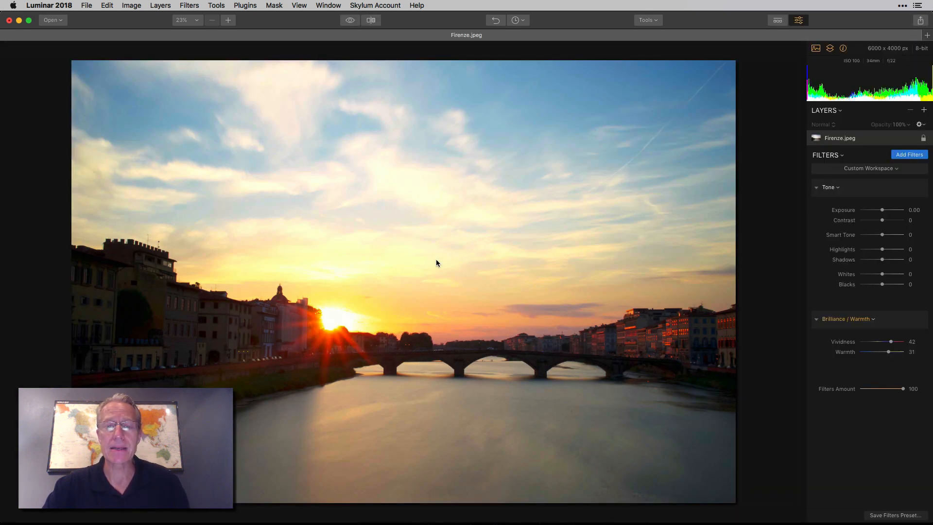
left_click(648, 20)
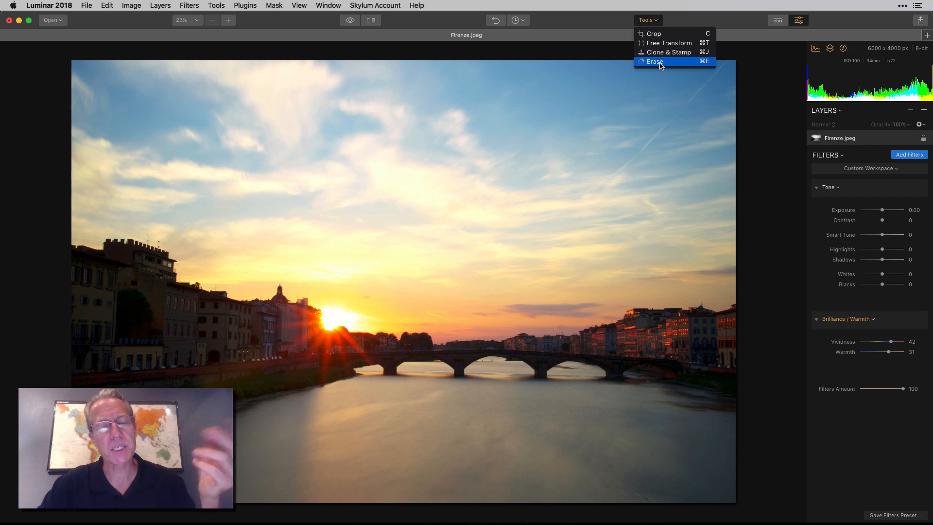
left_click(672, 22)
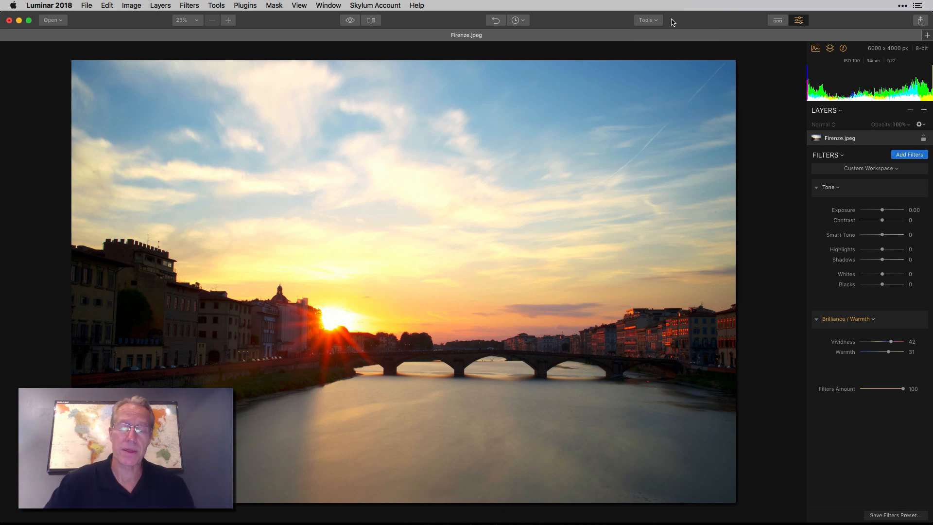
Show the presets, display the Basic category, view the other preset categories, and hide the presets without applying any.
left_click(778, 21)
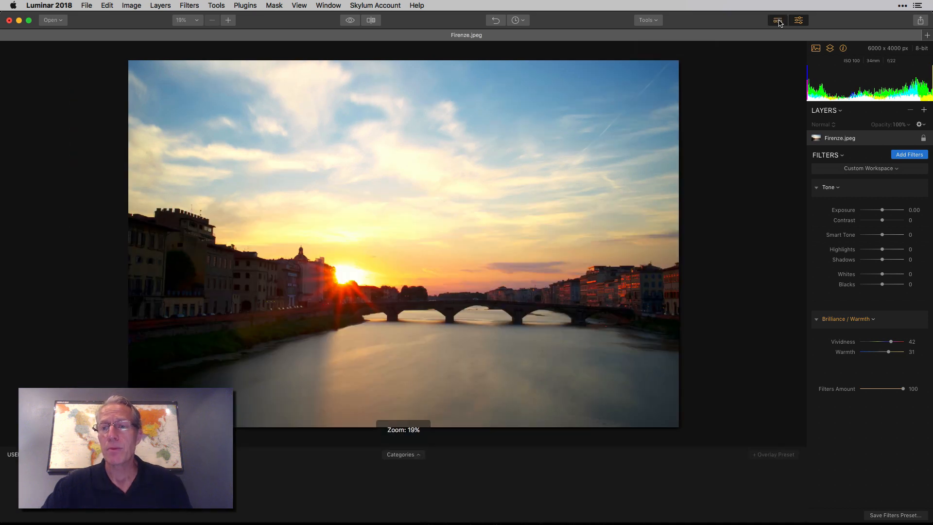
left_click(404, 455)
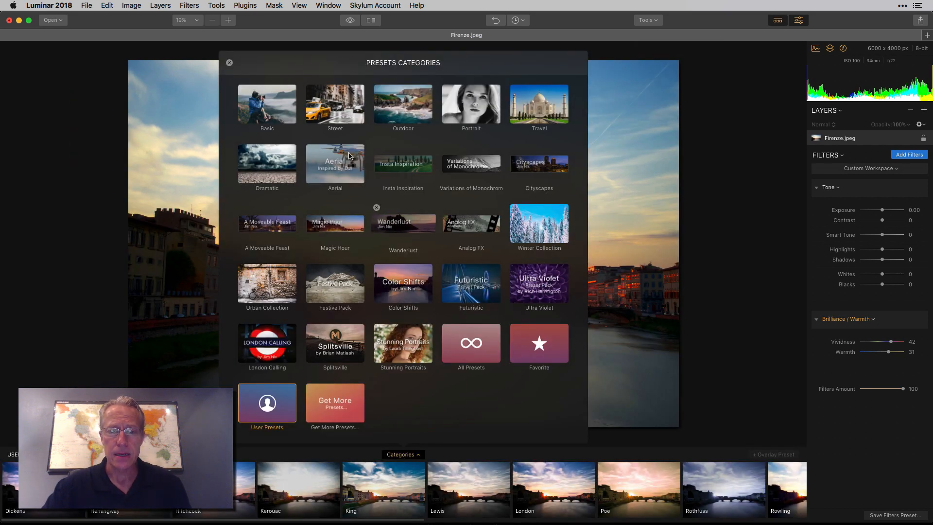
left_click(259, 111)
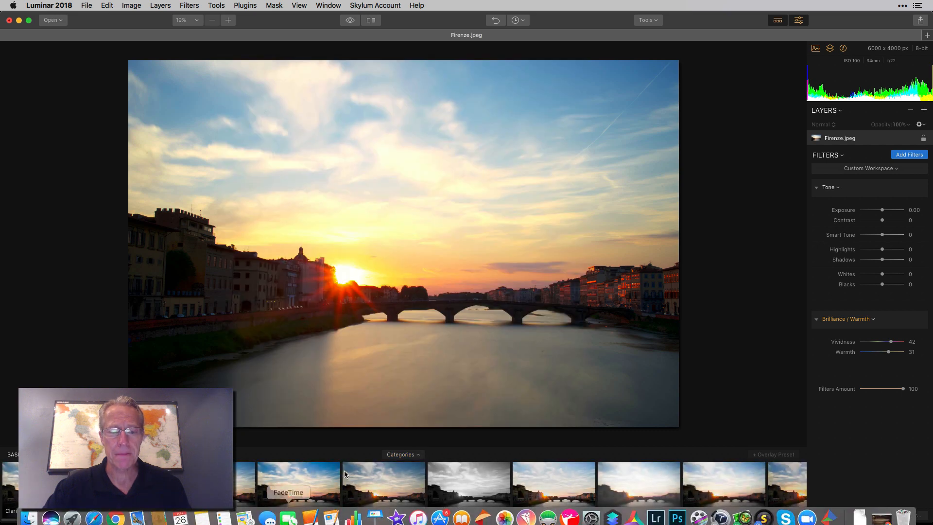
left_click(401, 457)
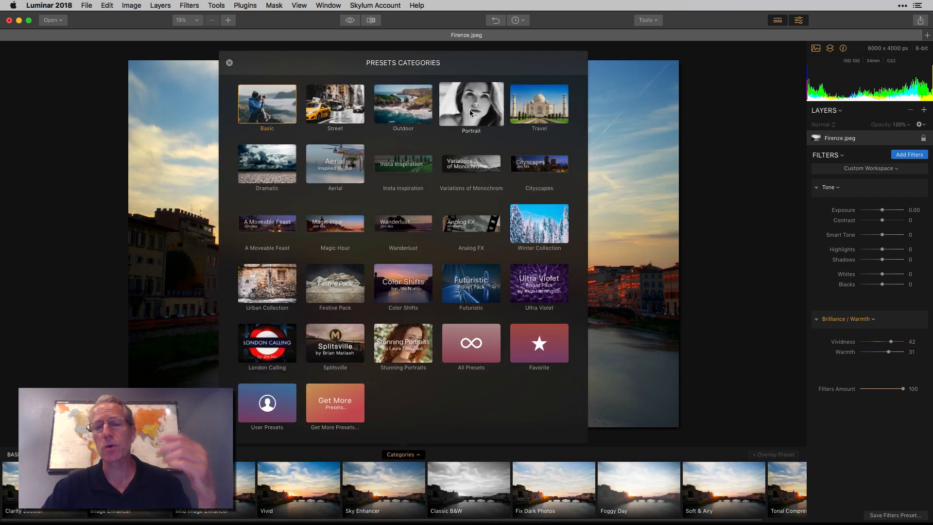
left_click(230, 64)
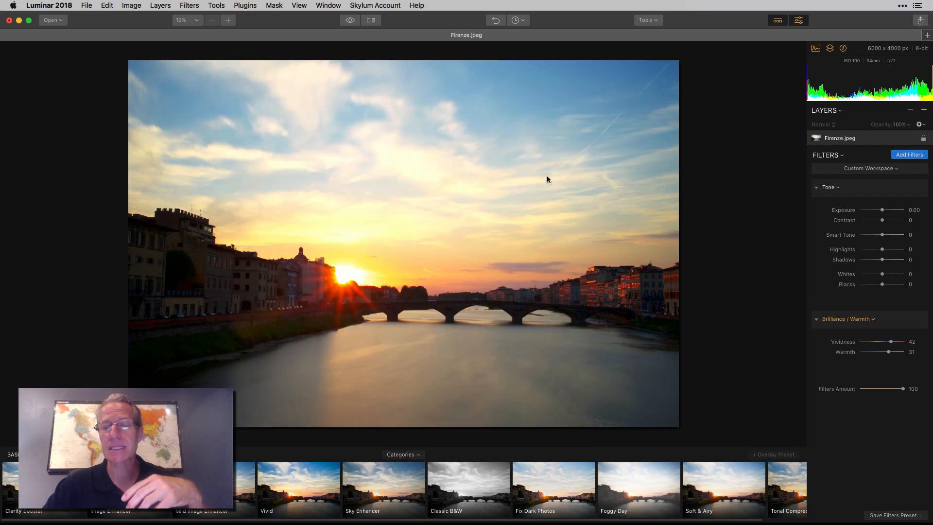
left_click(778, 20)
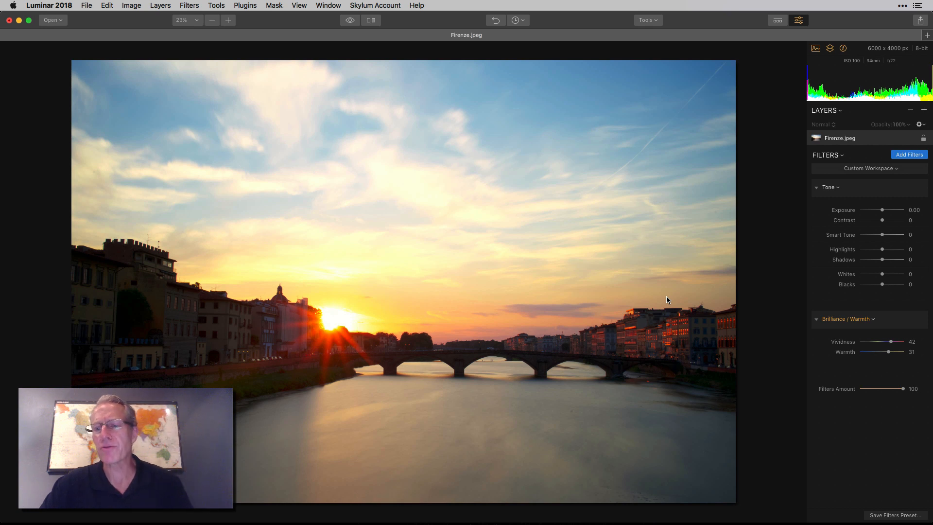
View the photo's export and sharing destinations and the applications it can be opened in, without choosing any.
left_click(922, 20)
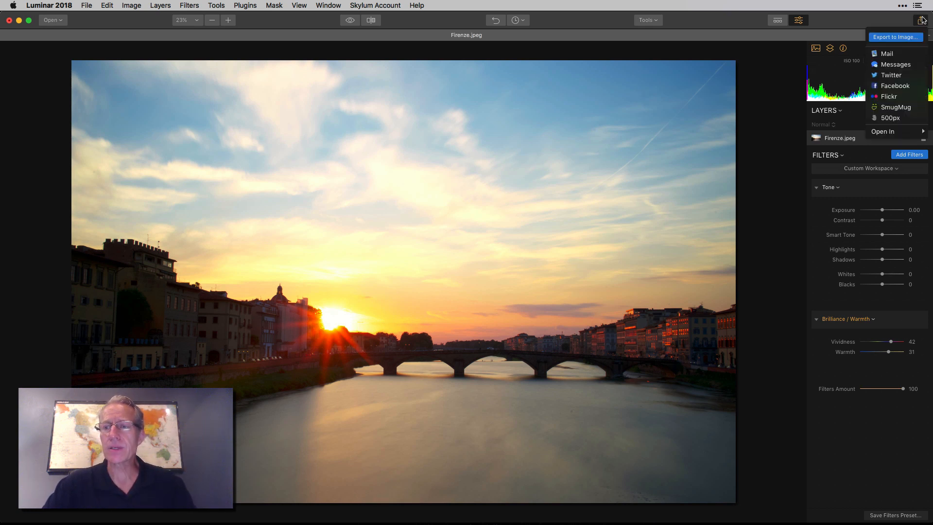
mouse_move(889, 132)
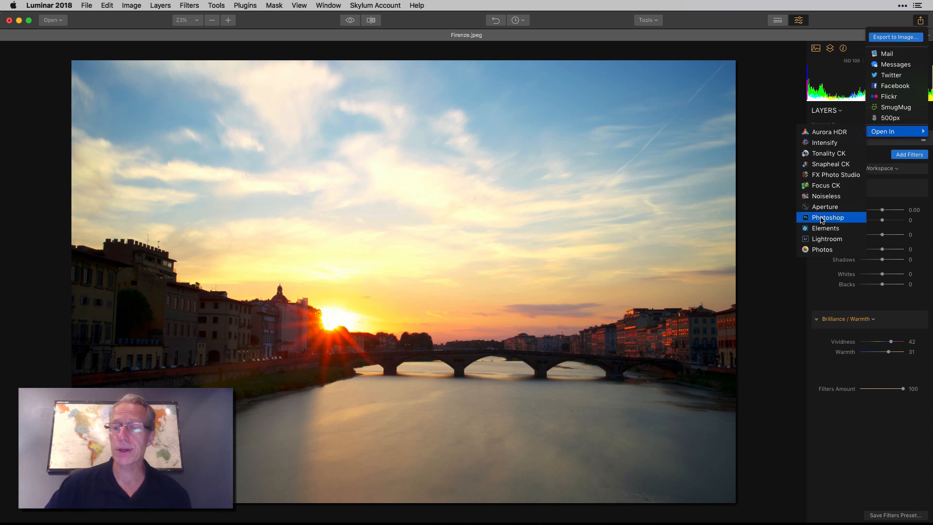
left_click(764, 178)
View the available plugins, including the other third-party ones, without launching any, and return to Color Efex Pro 4.
left_click(245, 5)
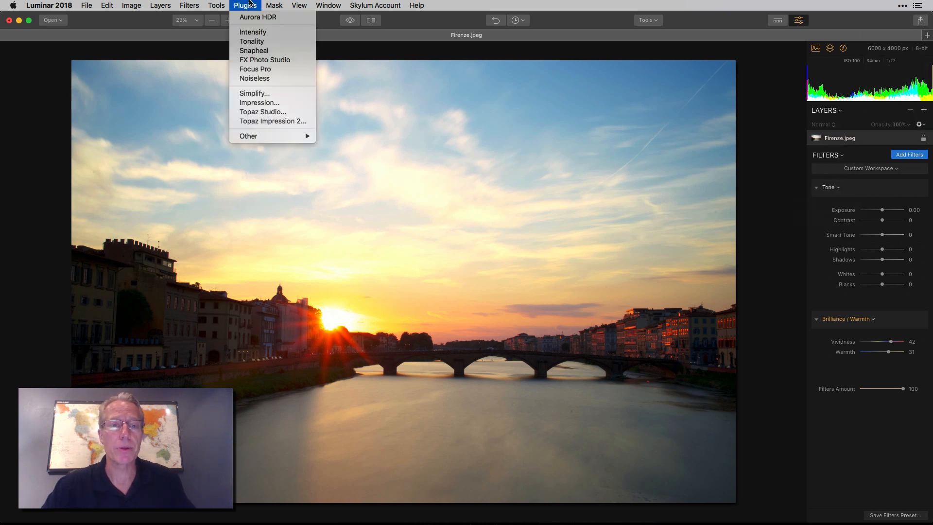
mouse_move(263, 136)
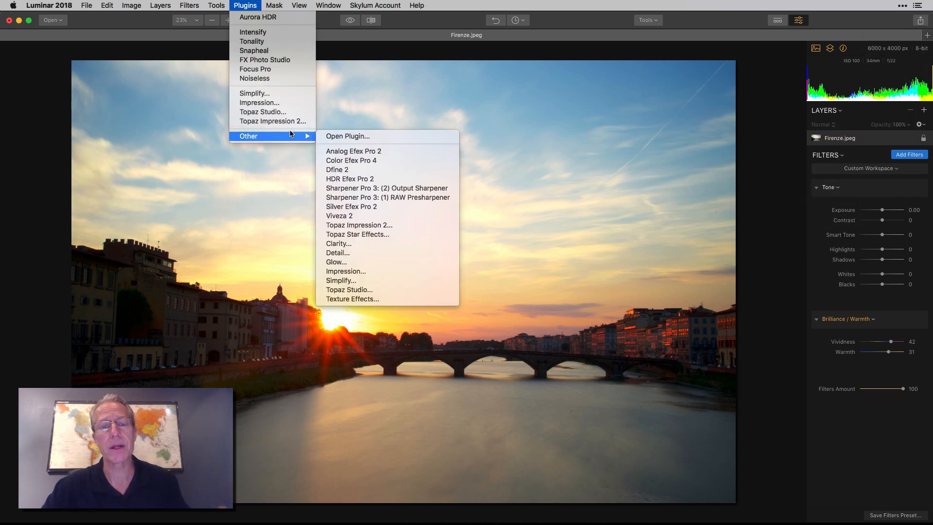
mouse_move(293, 136)
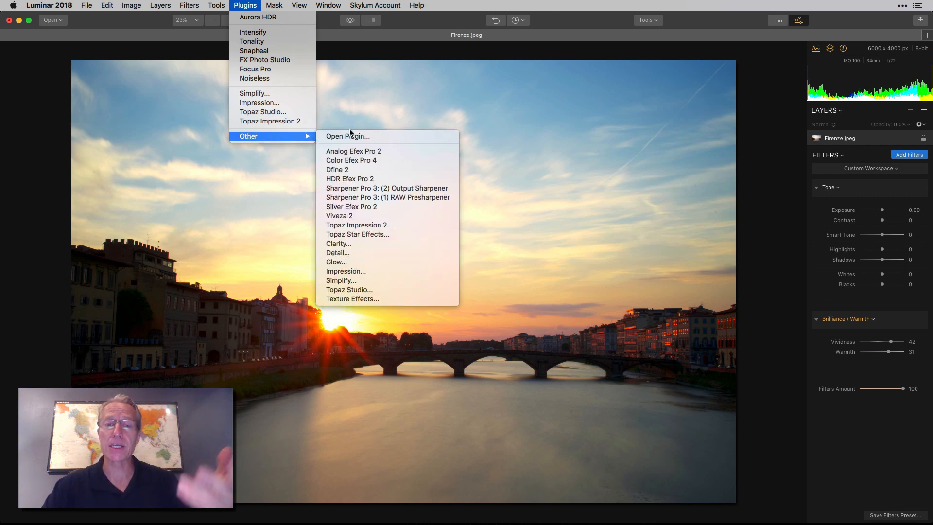
left_click(290, 22)
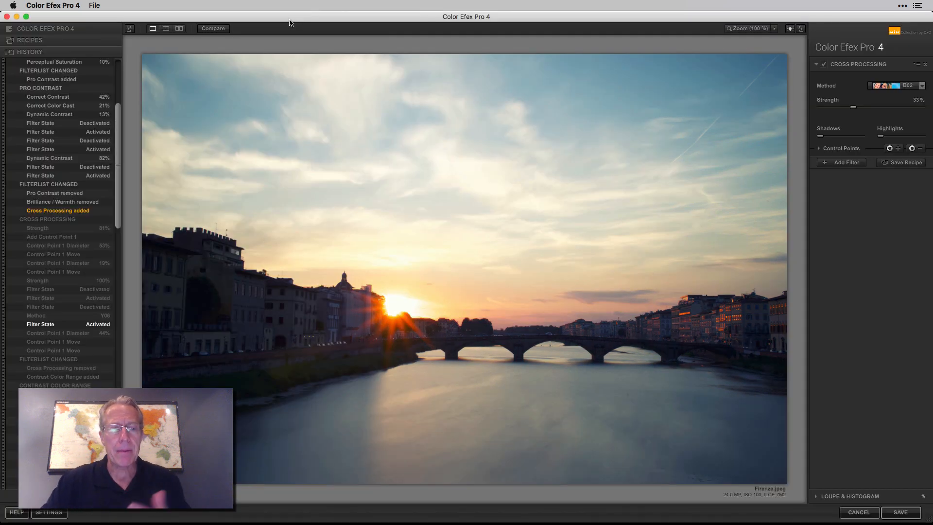
Show the full filter list, and view the file formats for saving the image before cancelling the save.
left_click(48, 29)
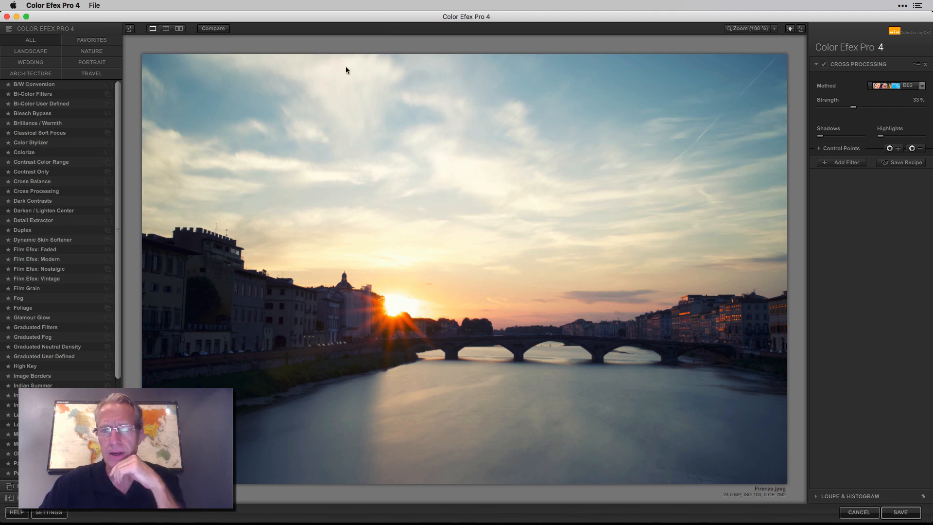
left_click(91, 5)
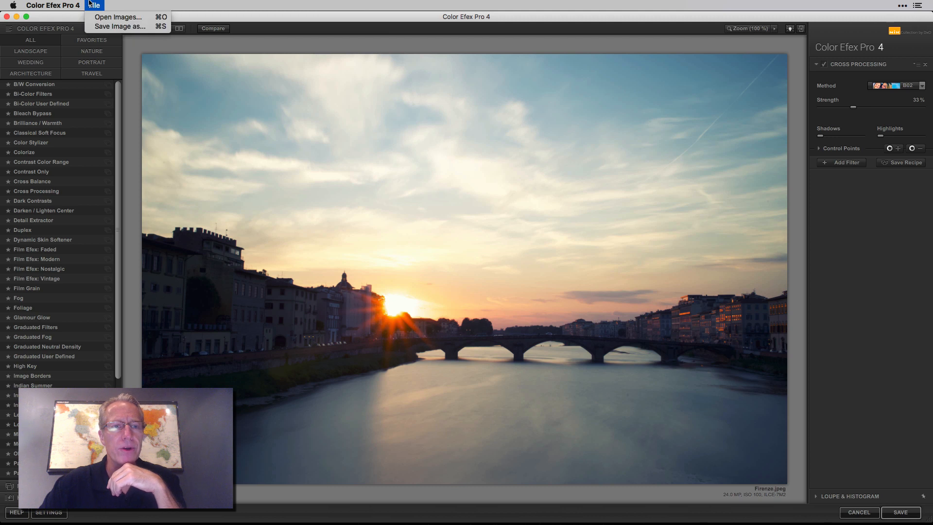
left_click(107, 26)
left_click(476, 191)
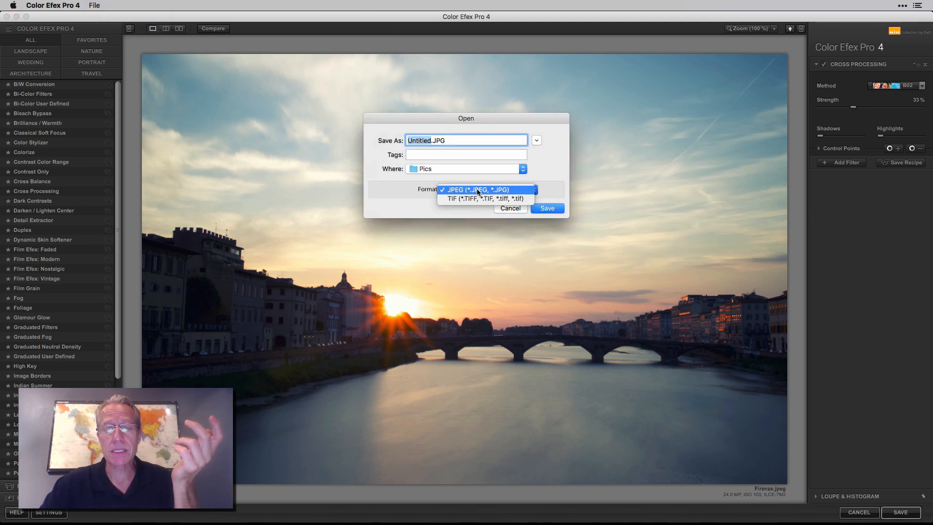
left_click(486, 189)
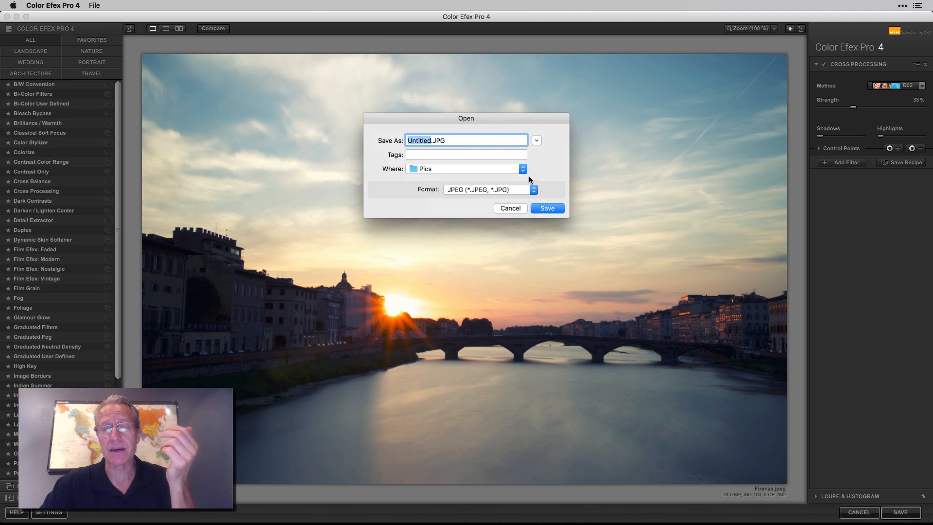
left_click(511, 208)
Switch to Luminar 2018, view the image export's resize, color space and format options, and cancel the export.
key("super+Tab")
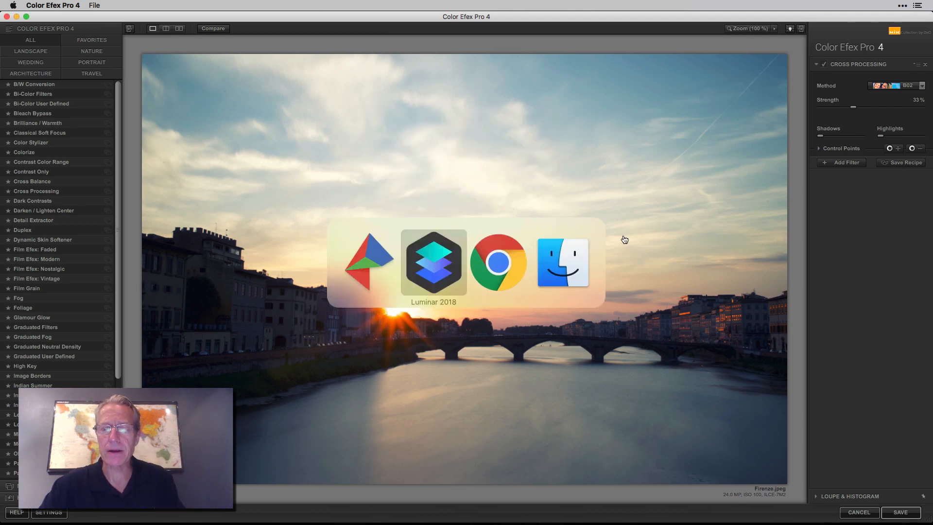
left_click(921, 21)
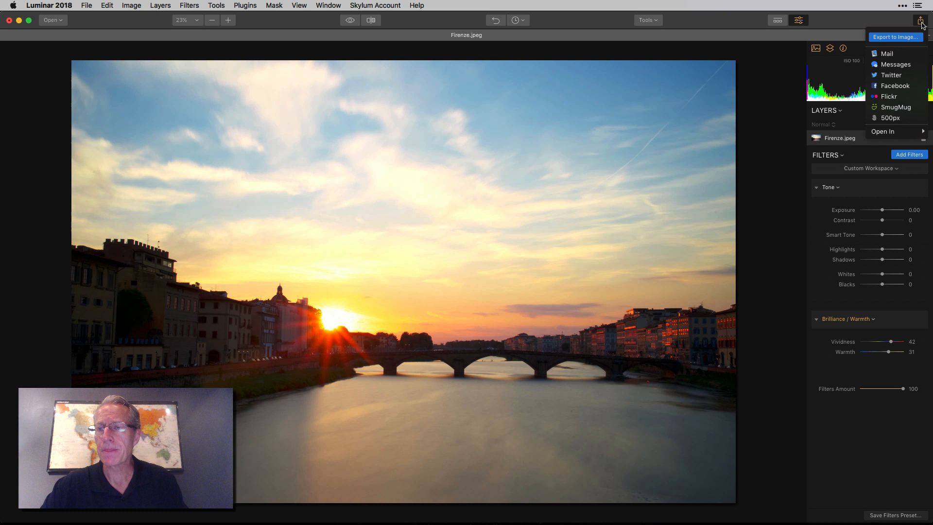
left_click(896, 37)
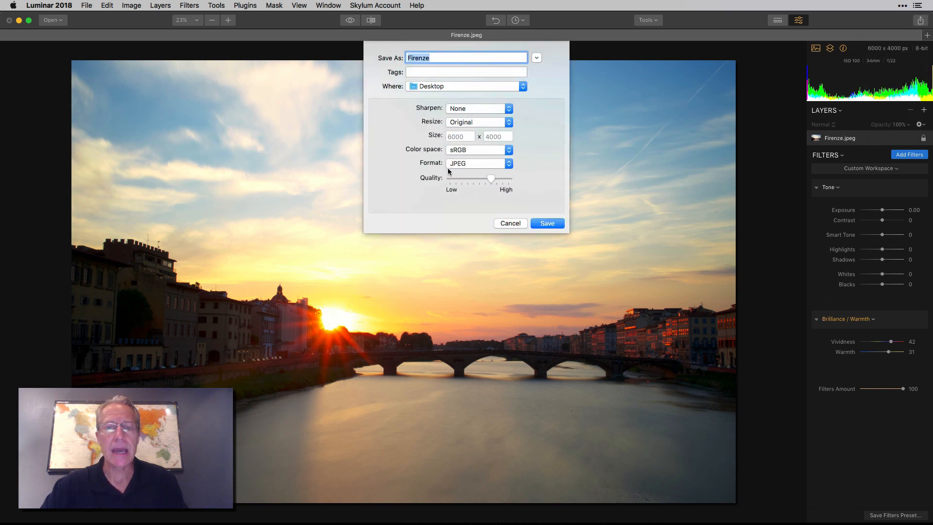
left_click(471, 123)
left_click(469, 124)
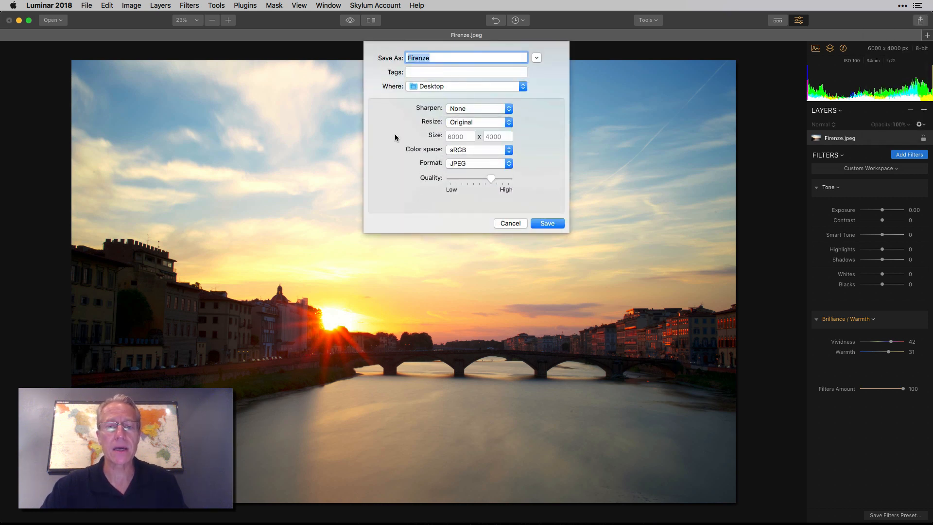
left_click(469, 149)
left_click(470, 151)
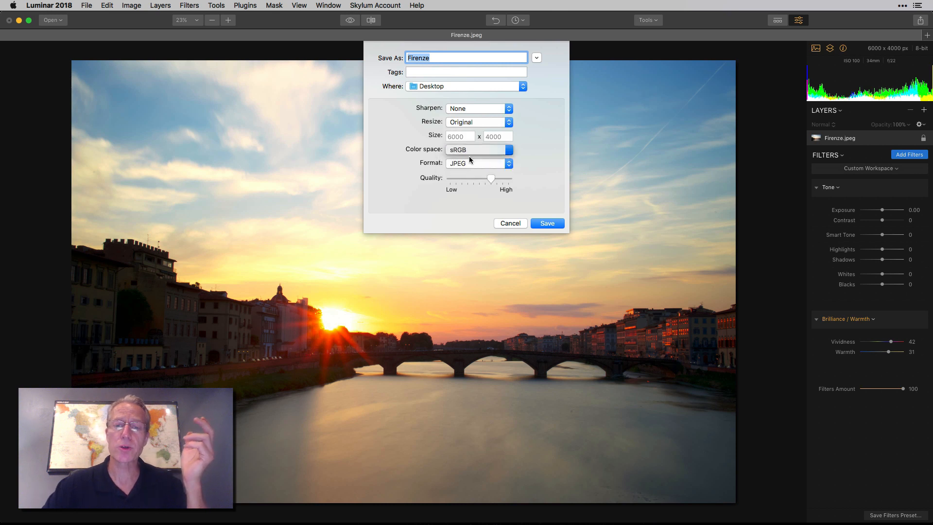
left_click(469, 162)
left_click(469, 161)
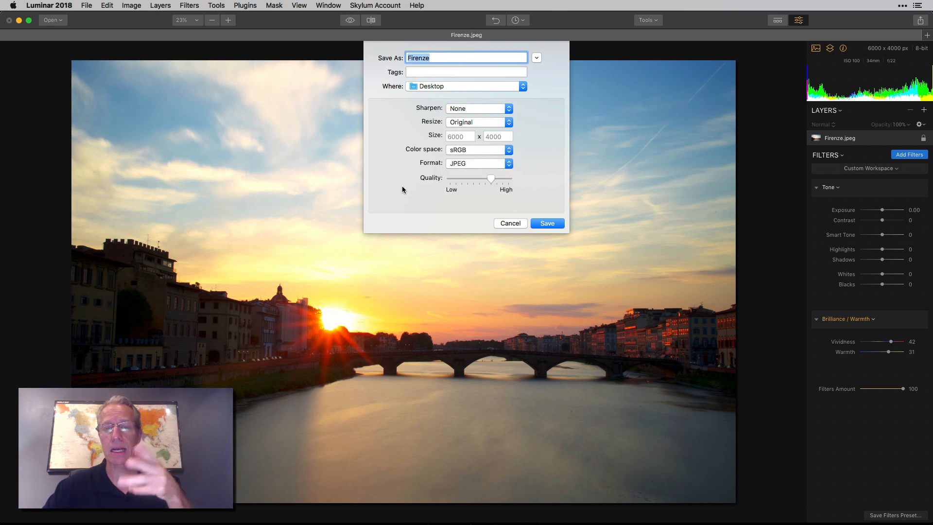
left_click(514, 224)
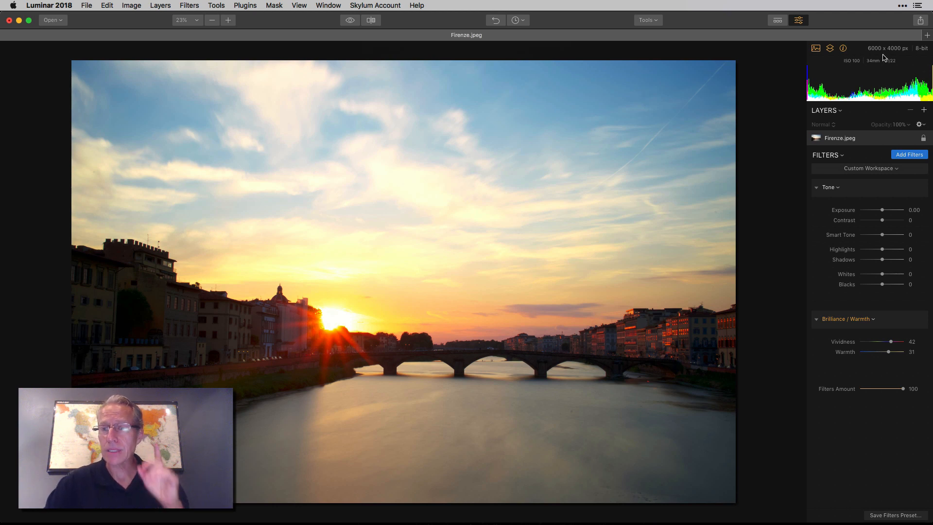
Look through the filters catalog from the Essential to the Utility group without adding any filter, and close the catalog.
left_click(909, 155)
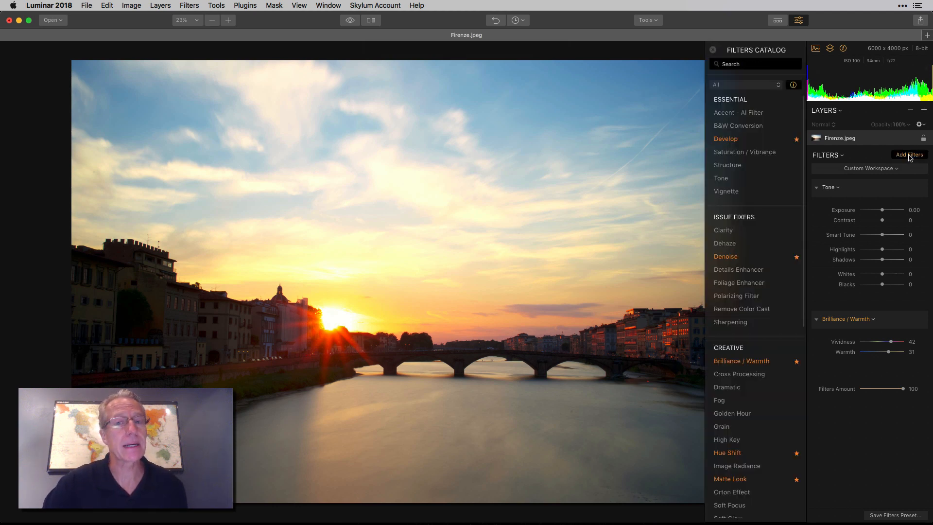
scroll(741, 201, "down", 10)
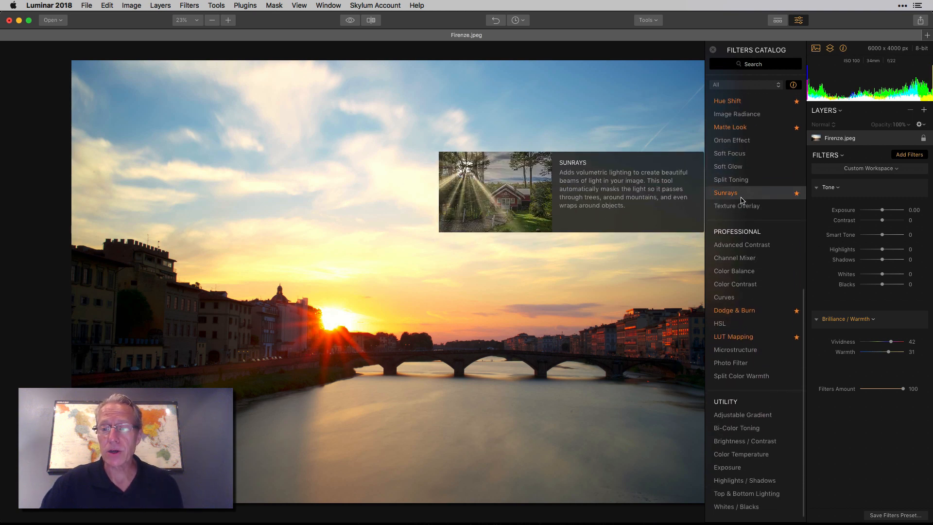
scroll(744, 200, "up", 10)
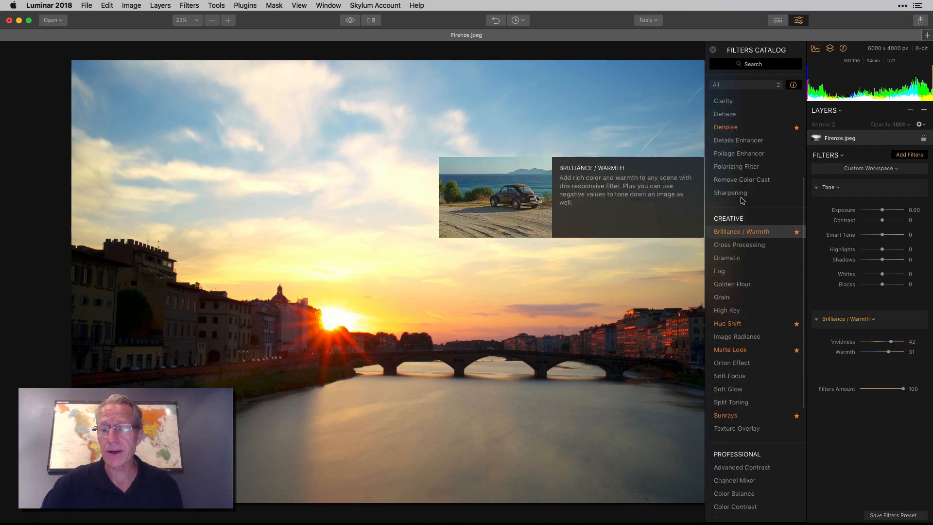
left_click(912, 157)
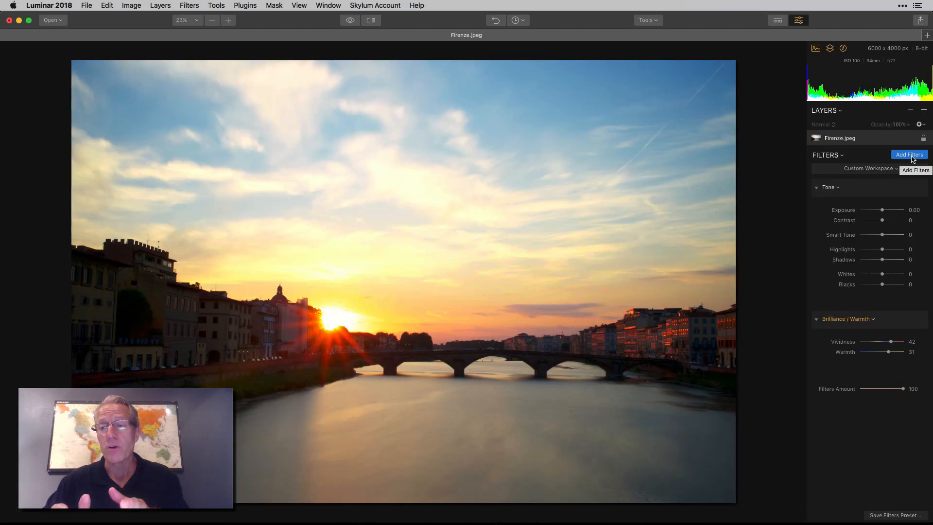
left_click(910, 155)
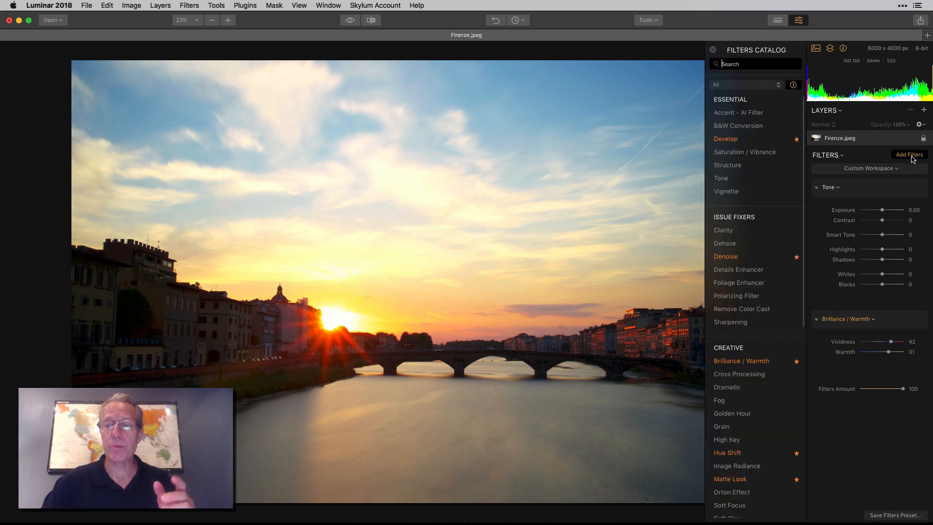
left_click(911, 157)
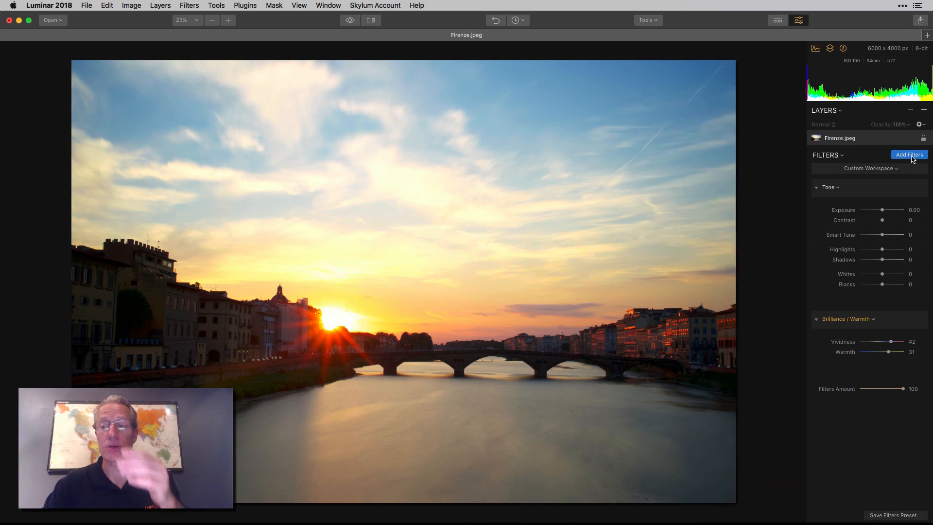